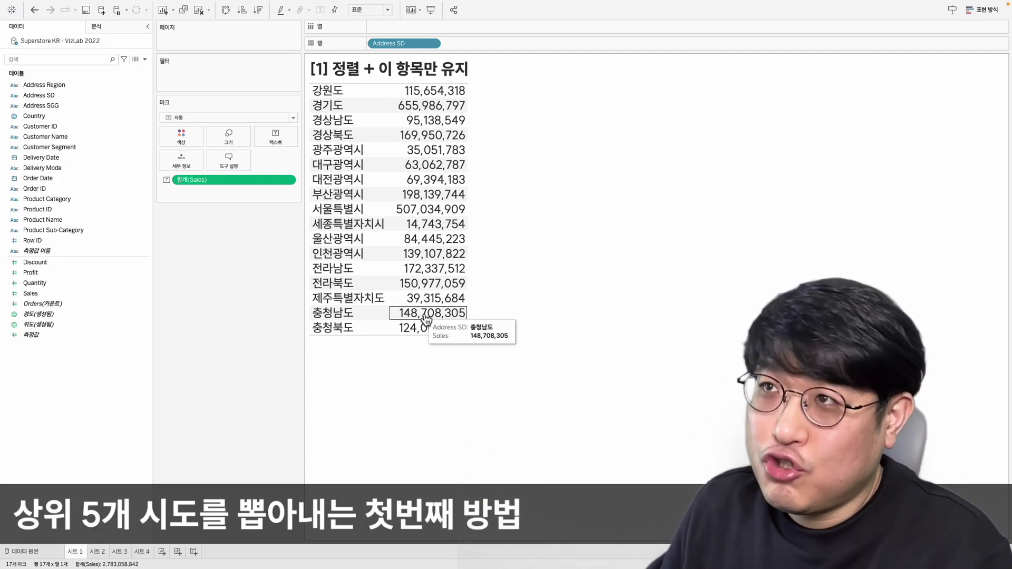
Sort the Address SD rows by descending Sales and keep only 경기도, 서울특별시, 부산광역시, 전라남도 and 경상북도.
{"action": "left_click", "coordinate": [257, 12]}
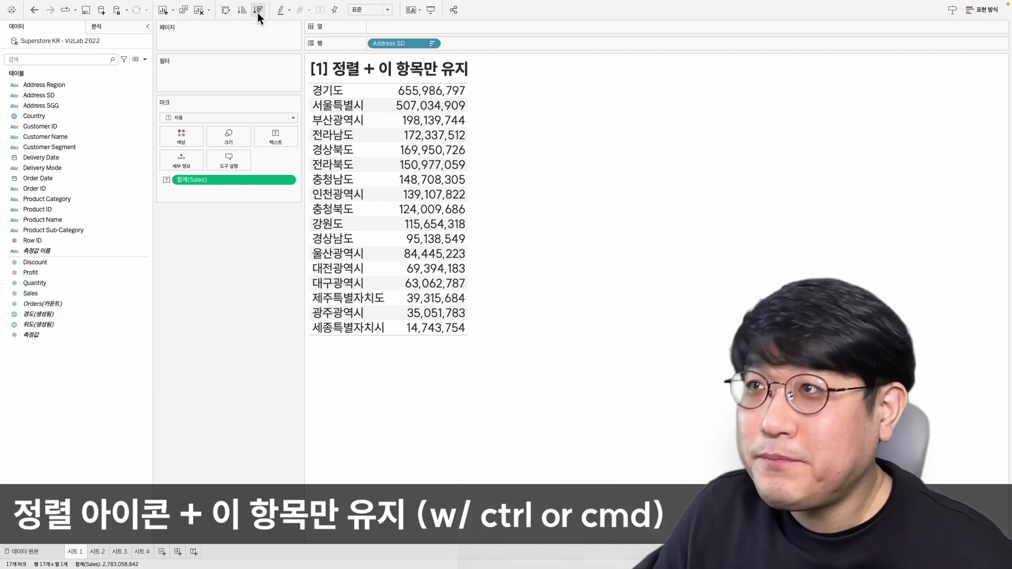
{"action": "left_click", "coordinate": [343, 90]}
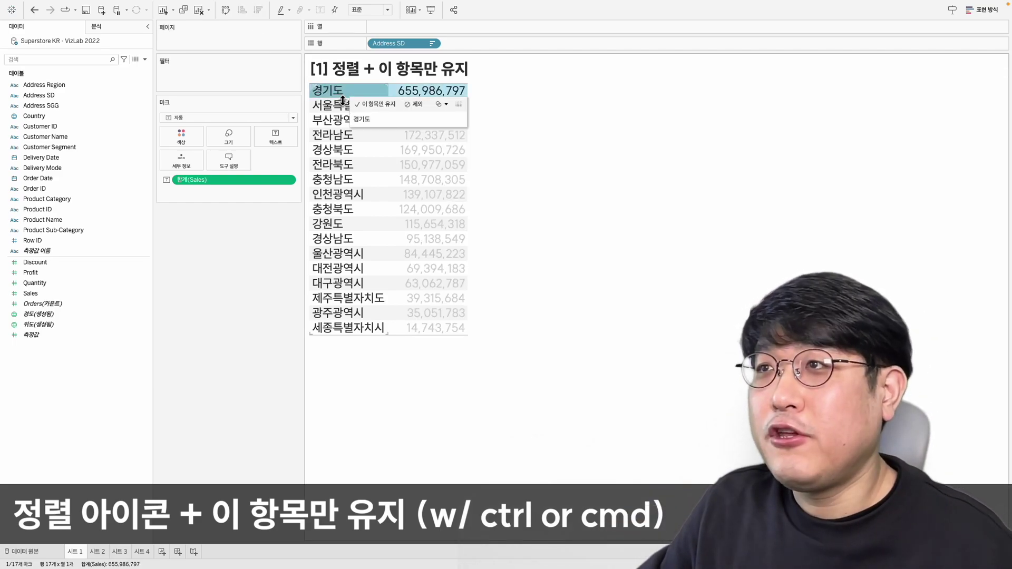
{"action": "left_click", "coordinate": [339, 106], "text": "ctrl"}
{"action": "left_click", "coordinate": [337, 121], "text": "ctrl"}
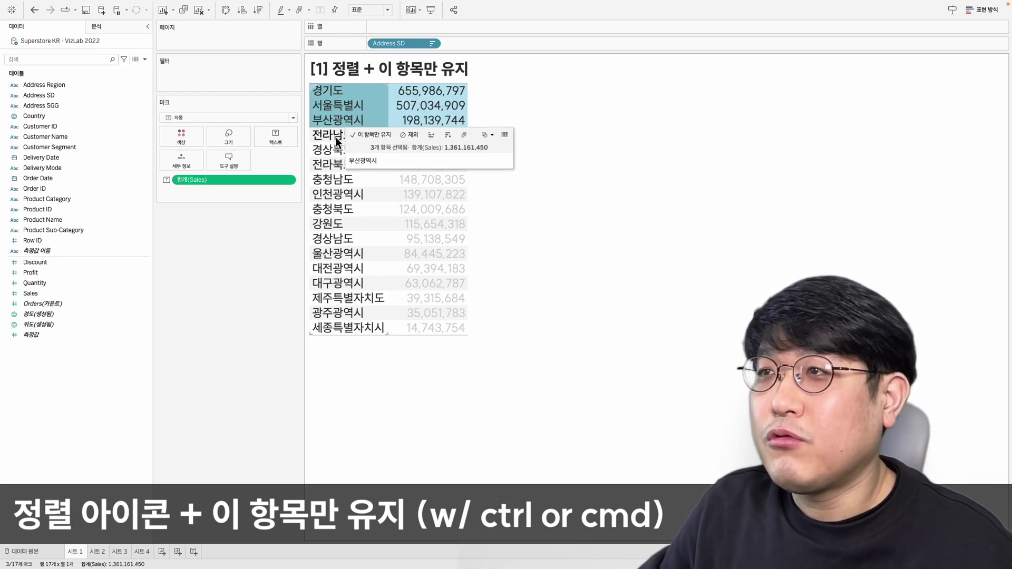
{"action": "left_click", "coordinate": [337, 137], "text": "ctrl"}
{"action": "left_click", "coordinate": [331, 150], "text": "ctrl"}
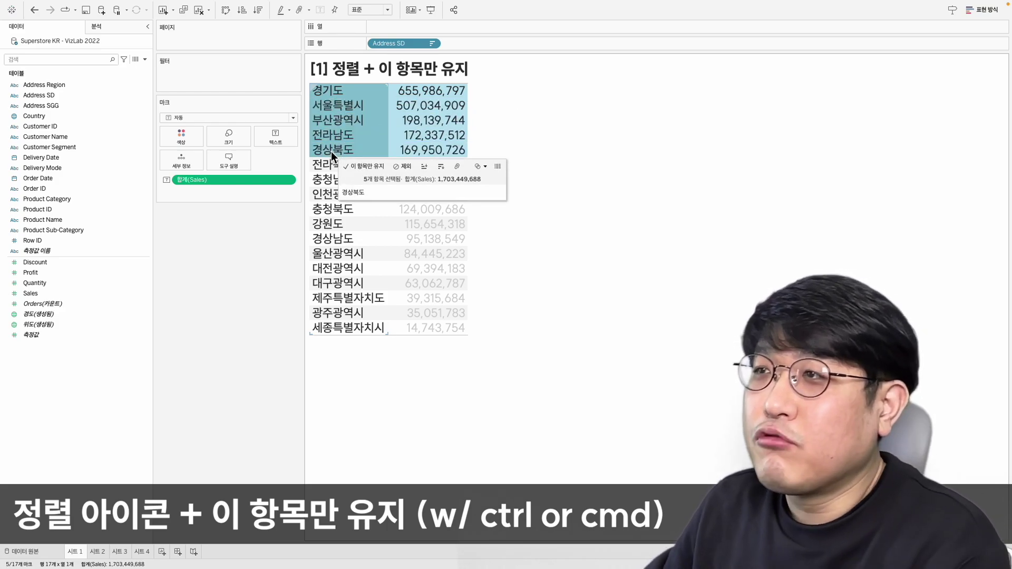
{"action": "left_click", "coordinate": [366, 168]}
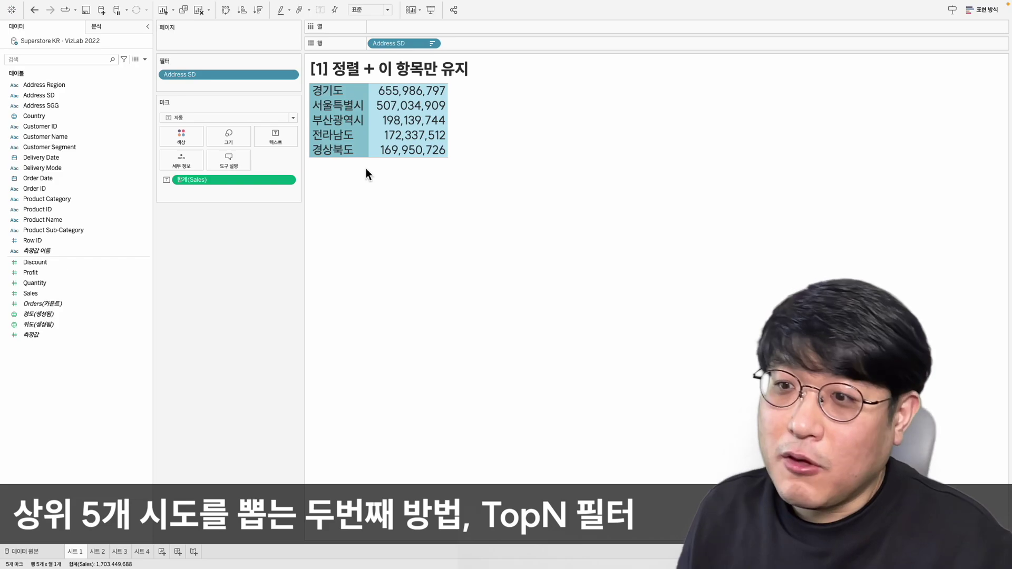
On 시트 2, filter Address SD with all values in use, limited by field to the top 5 by sum of Sales.
{"action": "left_click", "coordinate": [98, 552]}
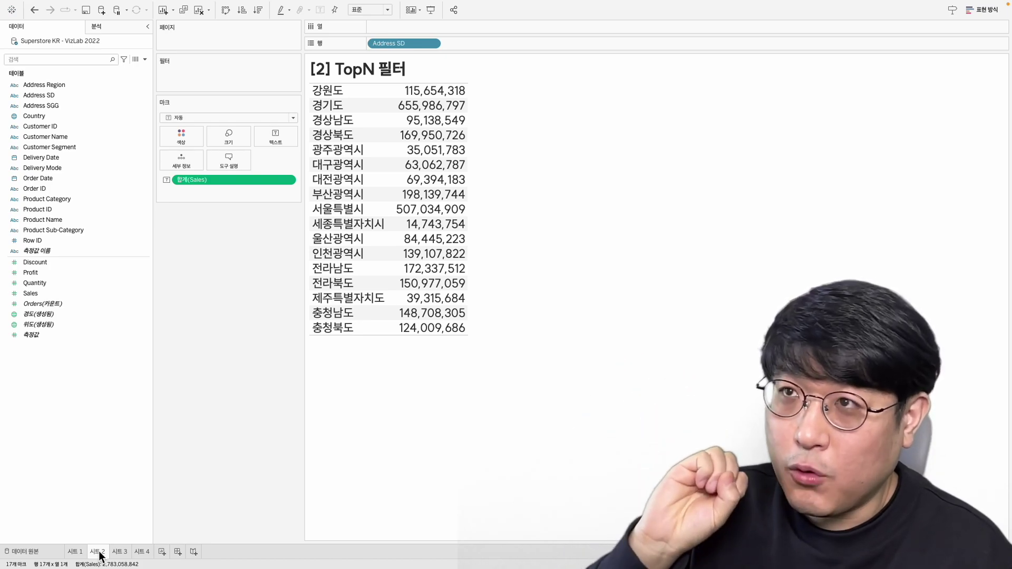
{"action": "left_click", "coordinate": [77, 218]}
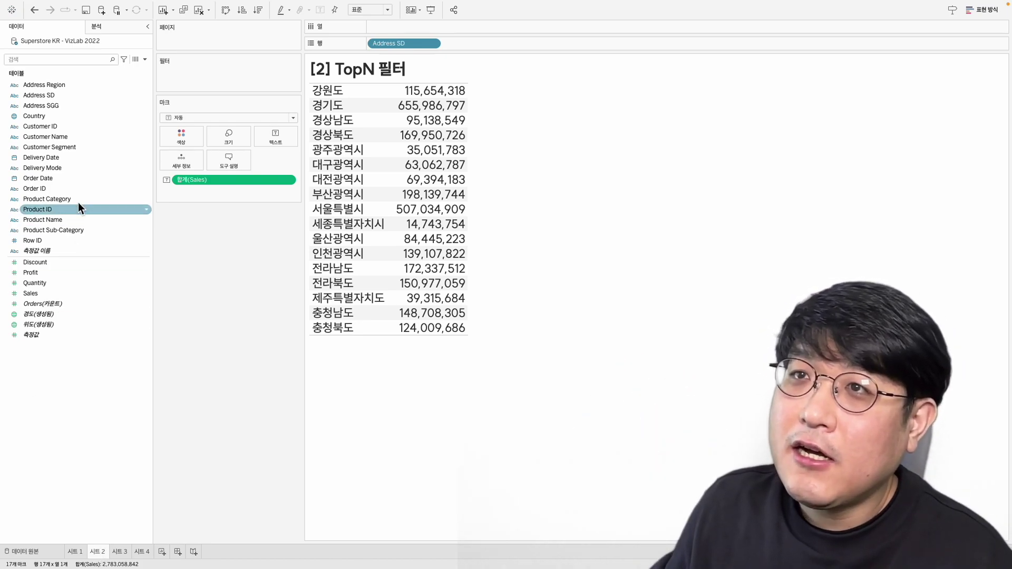
{"action": "left_click", "coordinate": [51, 99]}
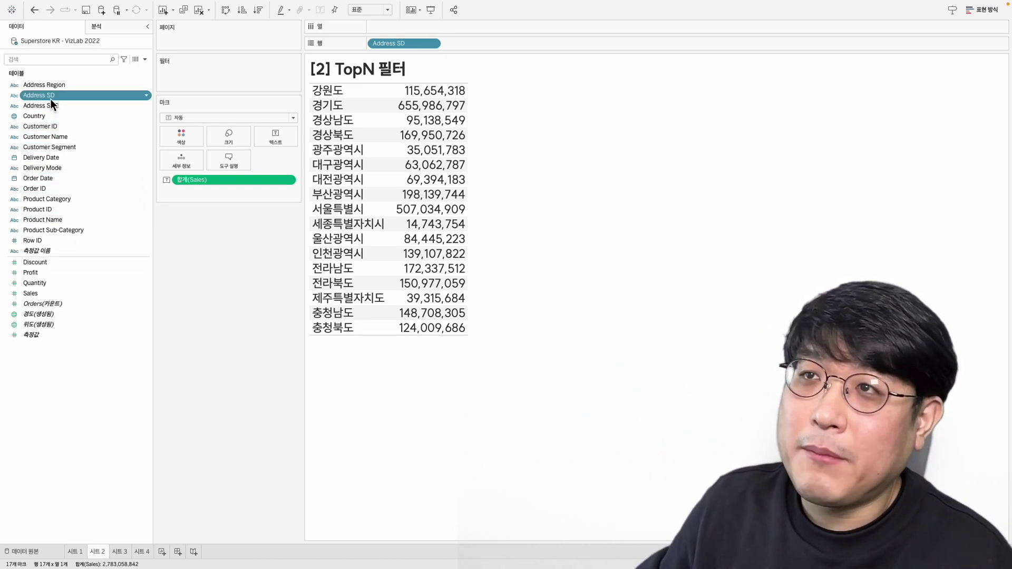
{"action": "left_click_drag", "start_coordinate": [53, 98], "coordinate": [188, 85]}
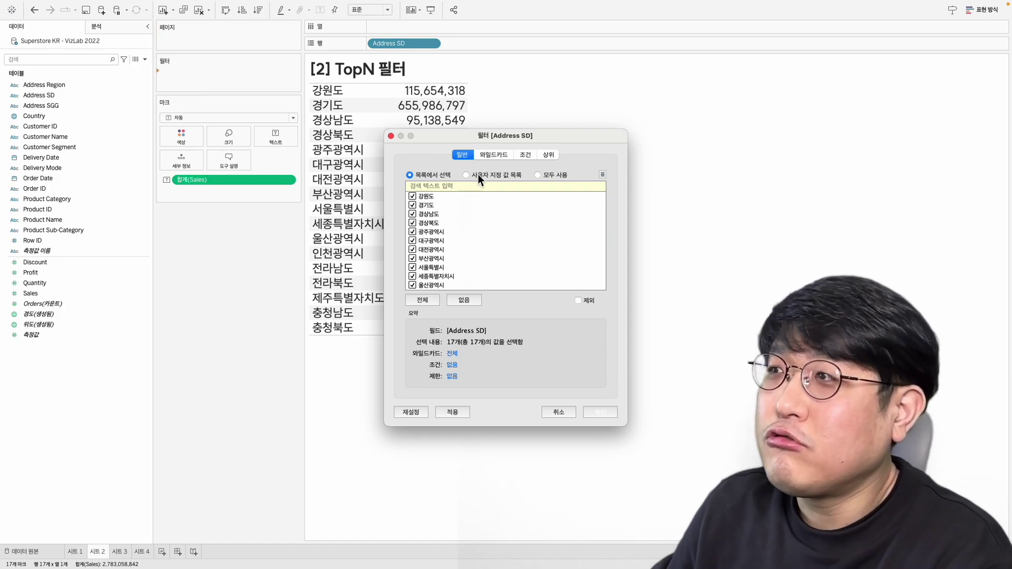
{"action": "left_click", "coordinate": [538, 175]}
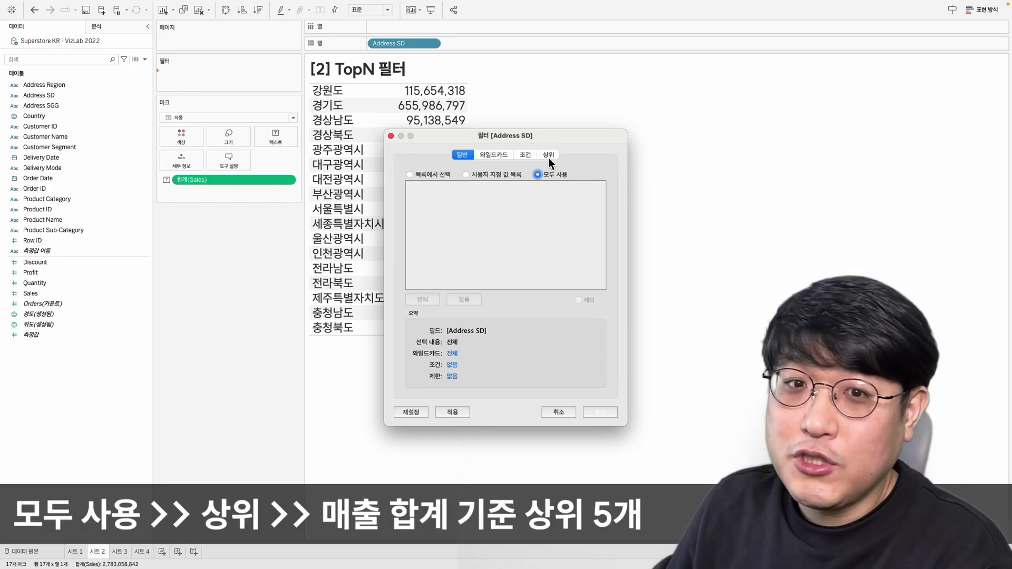
{"action": "left_click", "coordinate": [548, 157]}
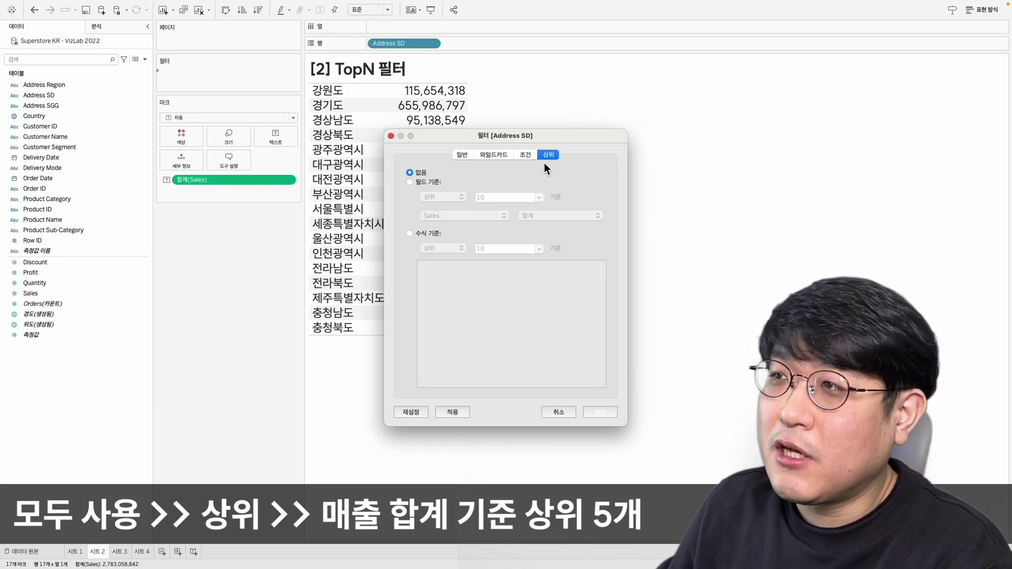
{"action": "left_click", "coordinate": [477, 182]}
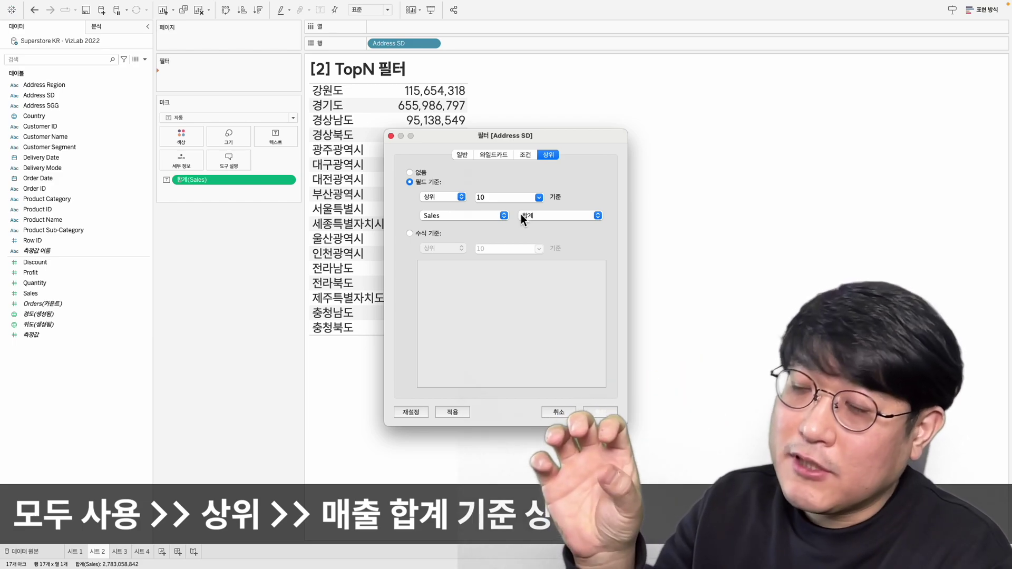
{"action": "left_click", "coordinate": [499, 199]}
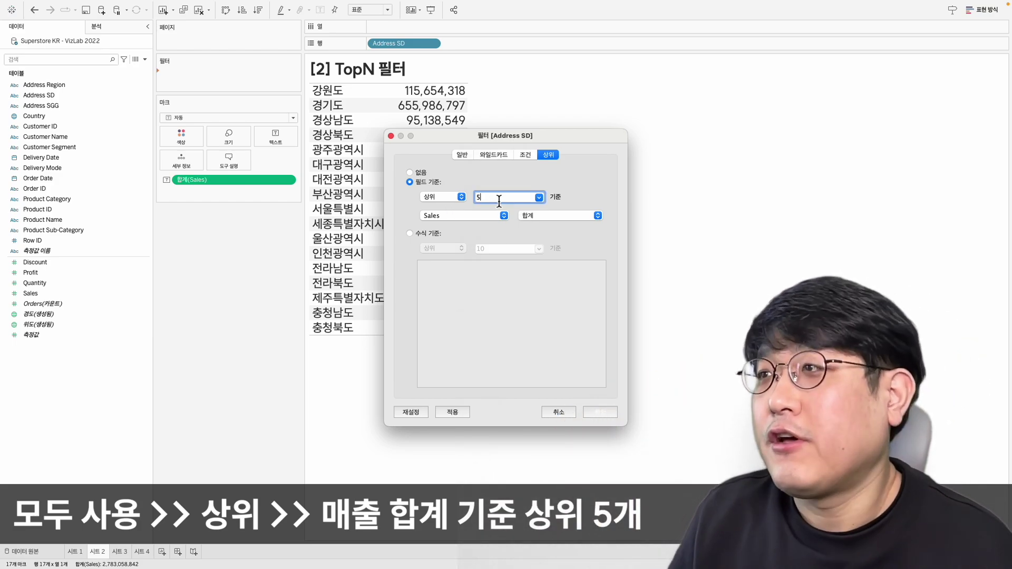
{"action": "left_click", "coordinate": [601, 412]}
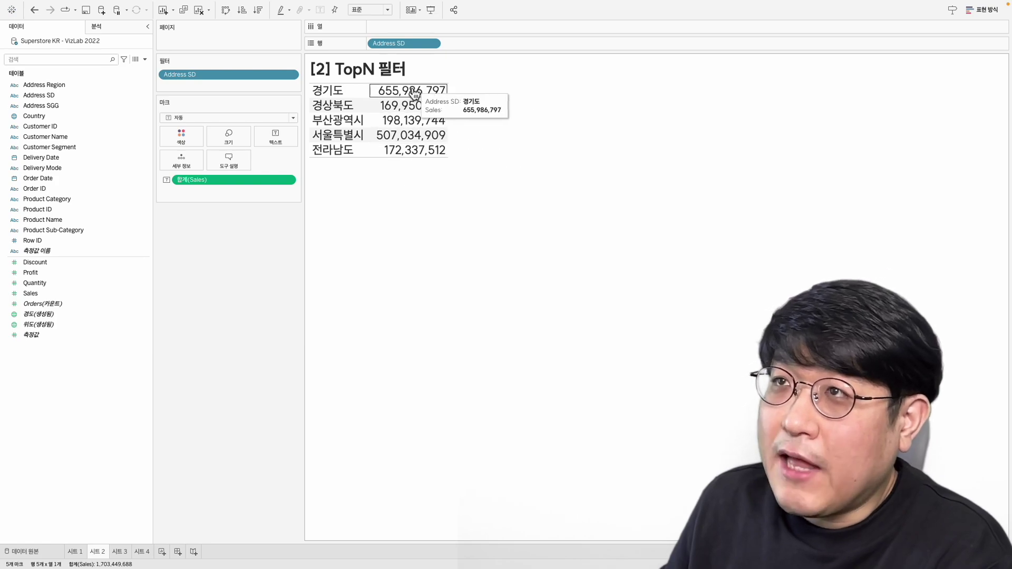
Sort the filtered rows on 시트 2 by descending Sales and compare them with the table on 시트 1.
{"action": "left_click", "coordinate": [257, 11]}
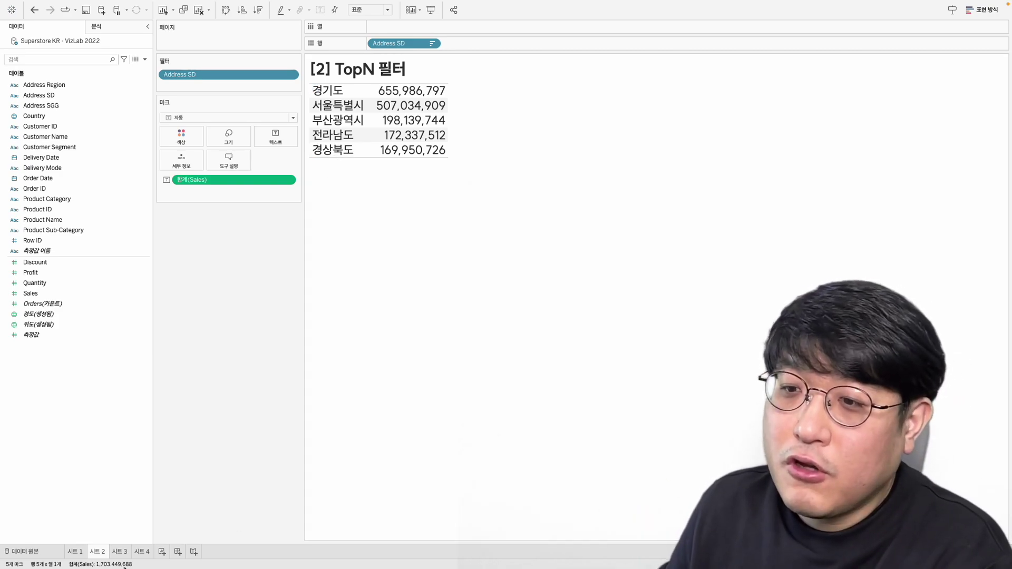
{"action": "left_click", "coordinate": [80, 554]}
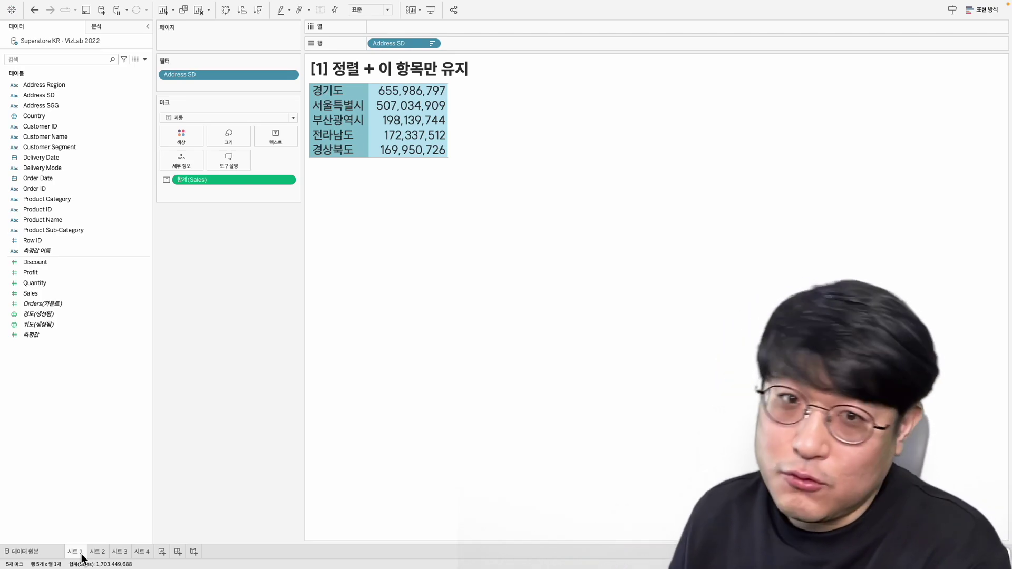
{"action": "left_click", "coordinate": [93, 555]}
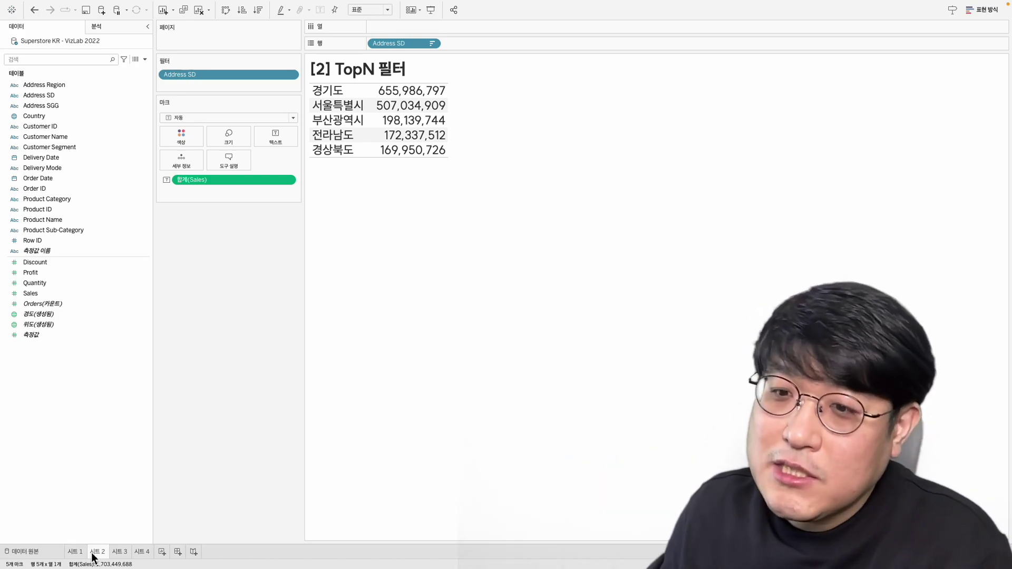
On 시트 3, create a set from Address SD using all values, limited by field to the top 5 by sum of Sales.
{"action": "left_click", "coordinate": [119, 554]}
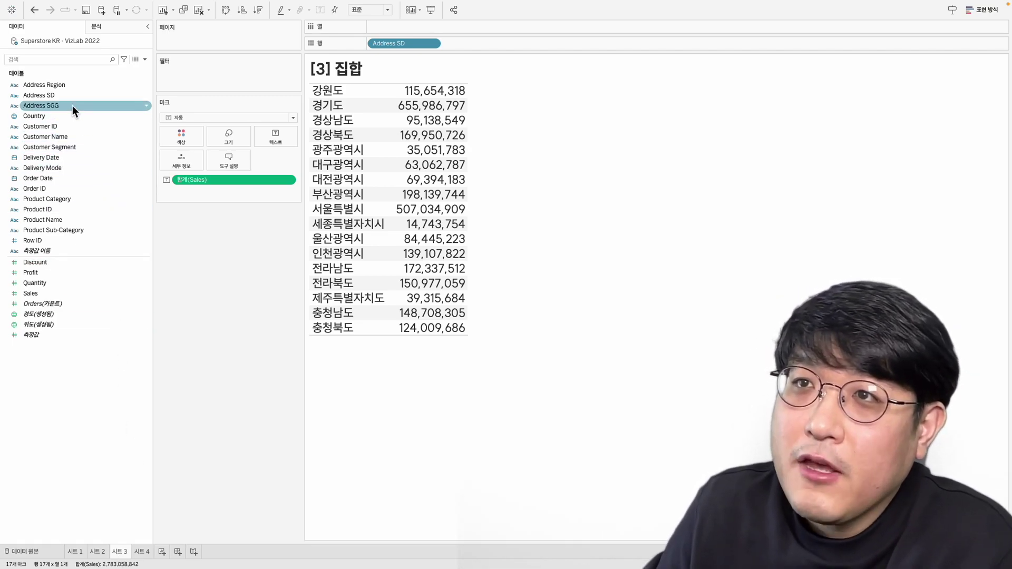
{"action": "right_click", "coordinate": [52, 96]}
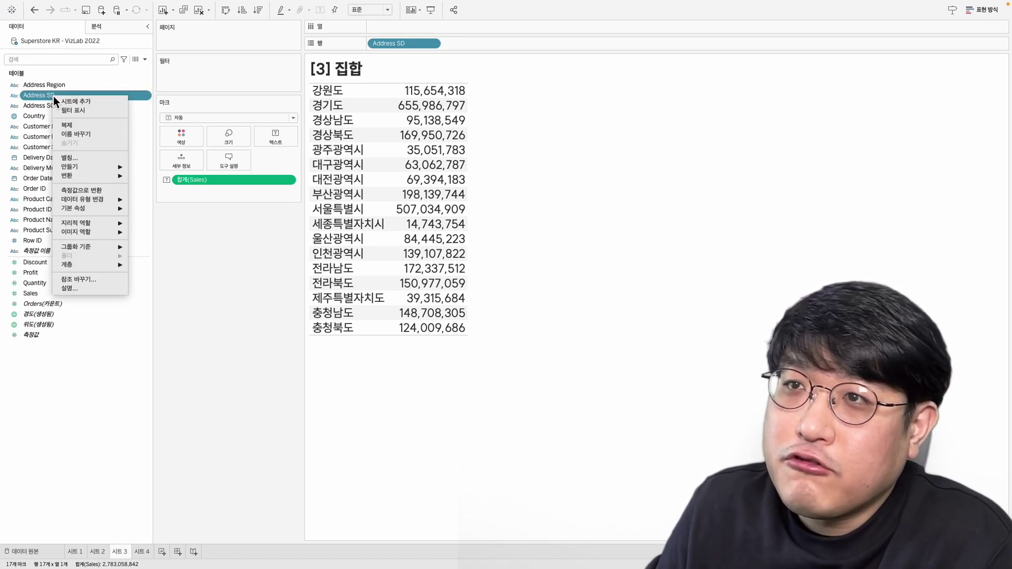
{"action": "mouse_move", "coordinate": [87, 169]}
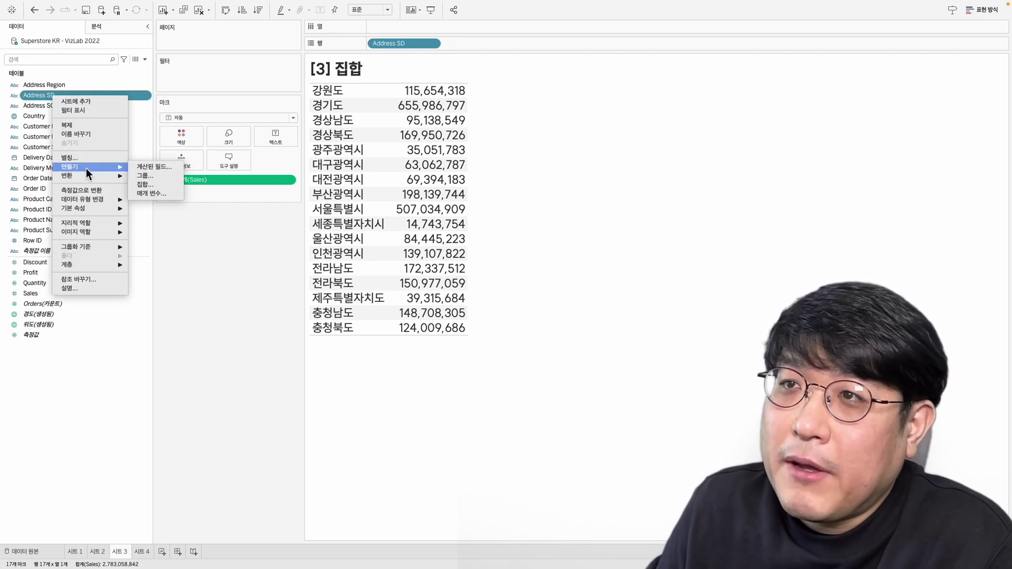
{"action": "left_click", "coordinate": [157, 184]}
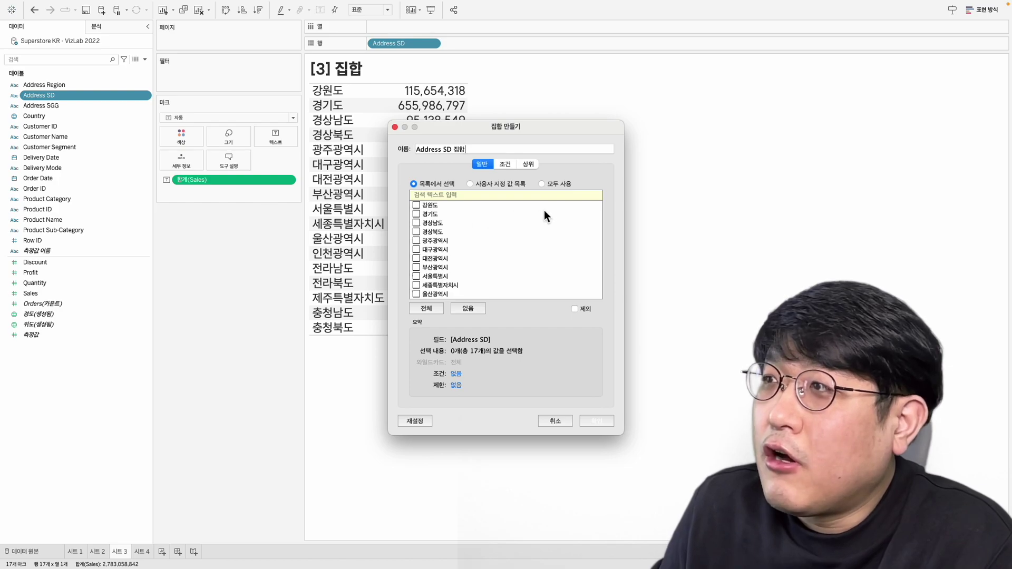
{"action": "left_click", "coordinate": [555, 182]}
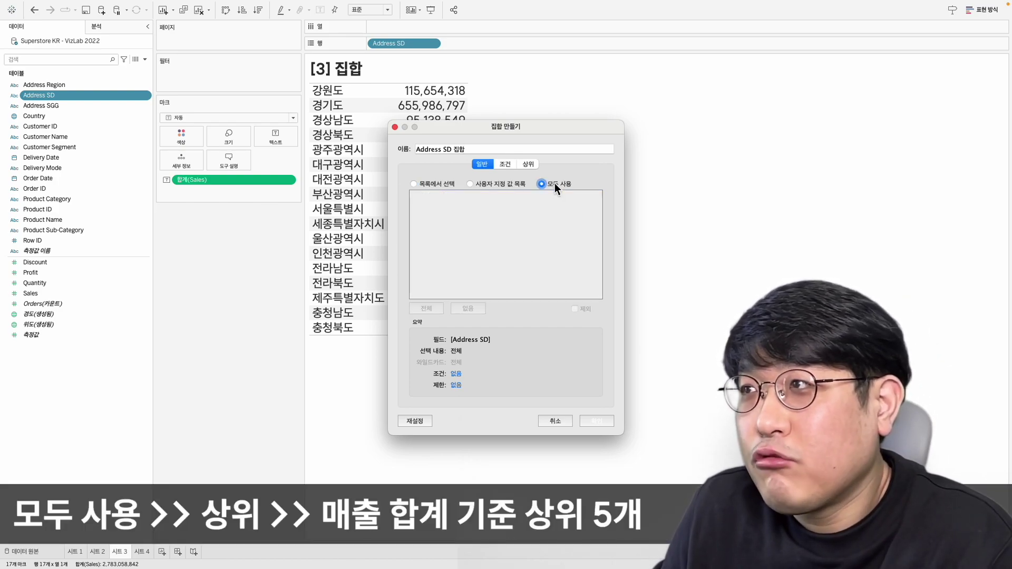
{"action": "left_click", "coordinate": [531, 165]}
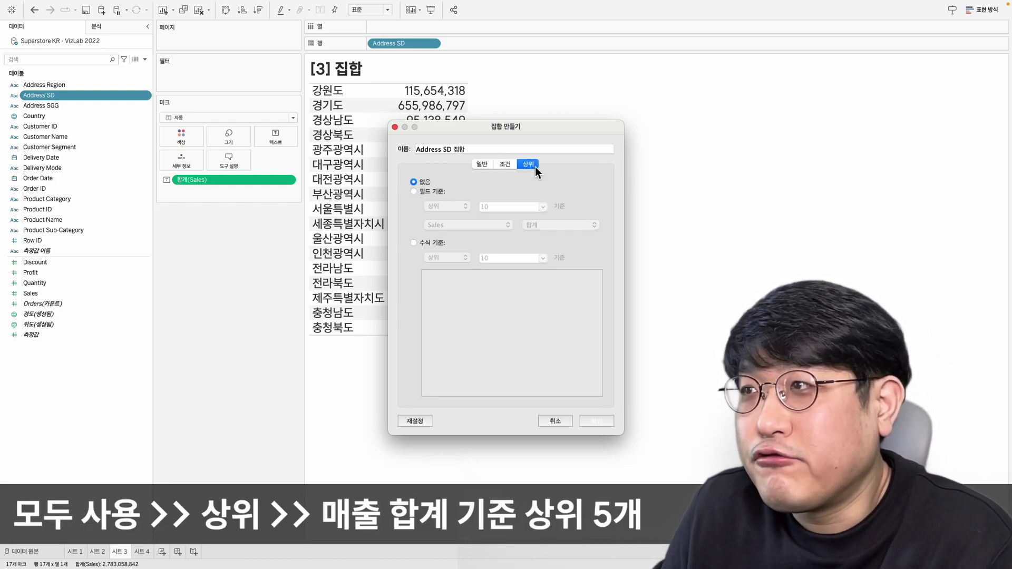
{"action": "left_click", "coordinate": [432, 194]}
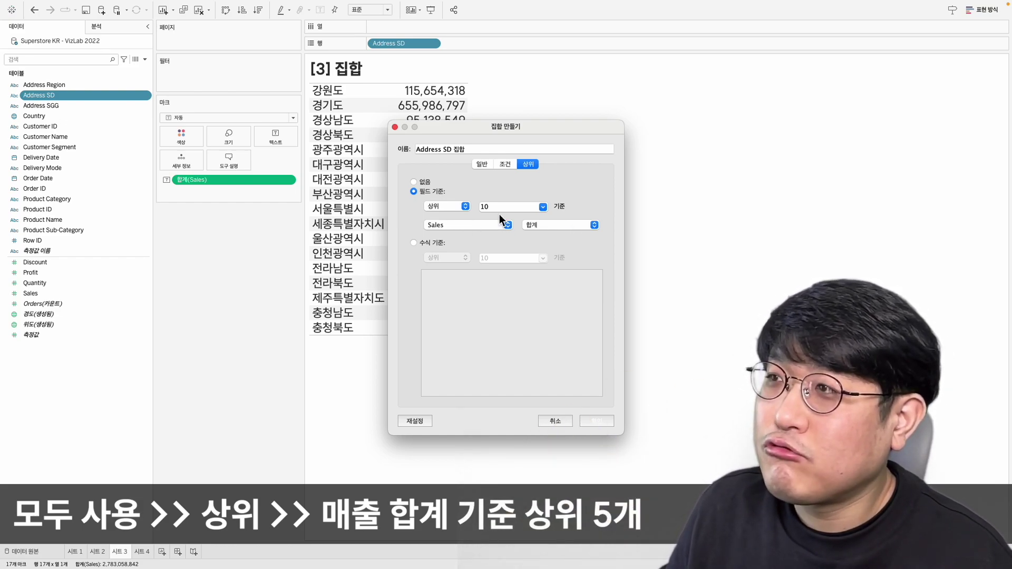
{"action": "left_click", "coordinate": [498, 210]}
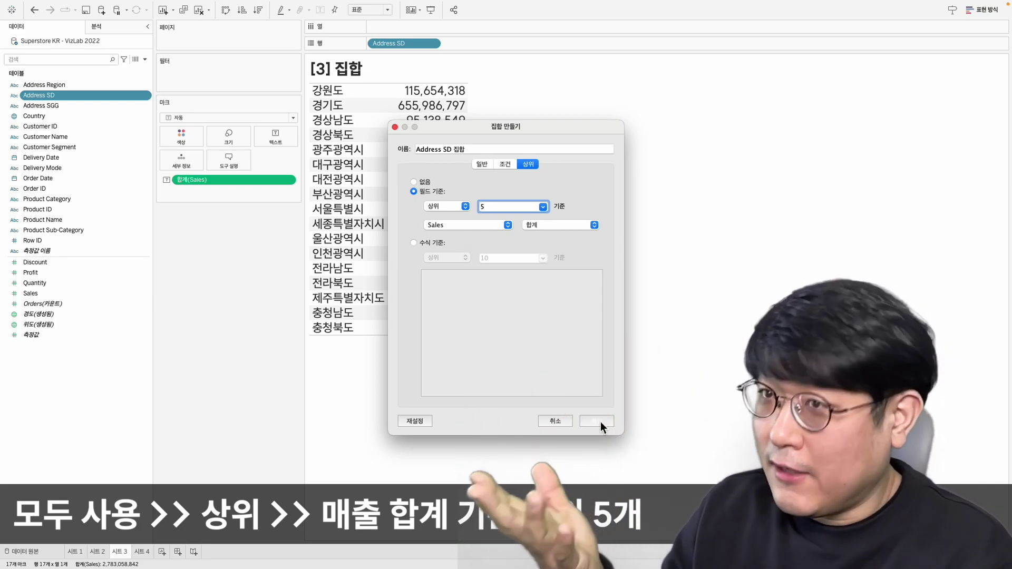
{"action": "left_click", "coordinate": [597, 421]}
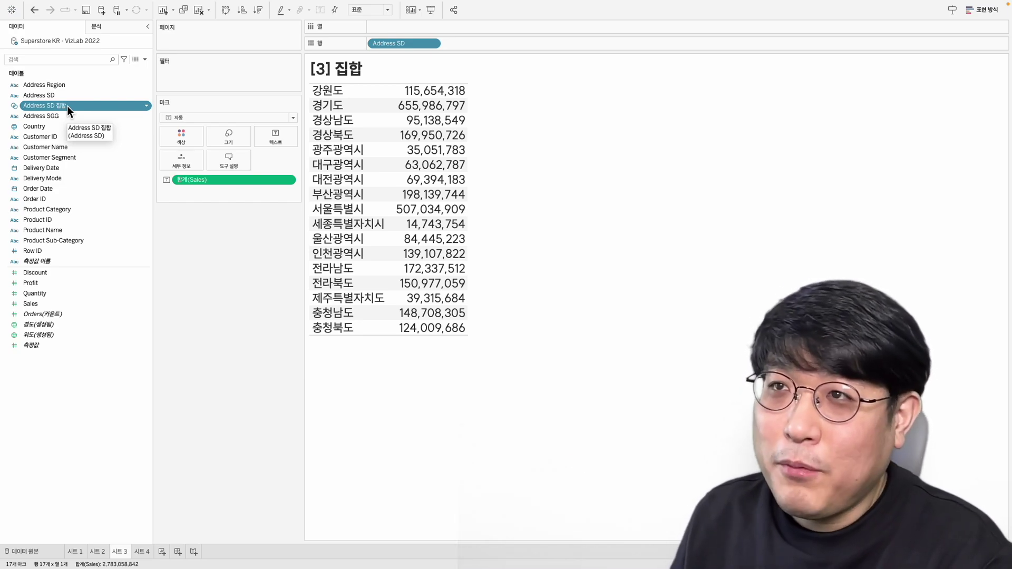
Filter 시트 3 by the Address SD set and sort its rows by descending Sales.
{"action": "left_click_drag", "start_coordinate": [68, 106], "coordinate": [238, 77]}
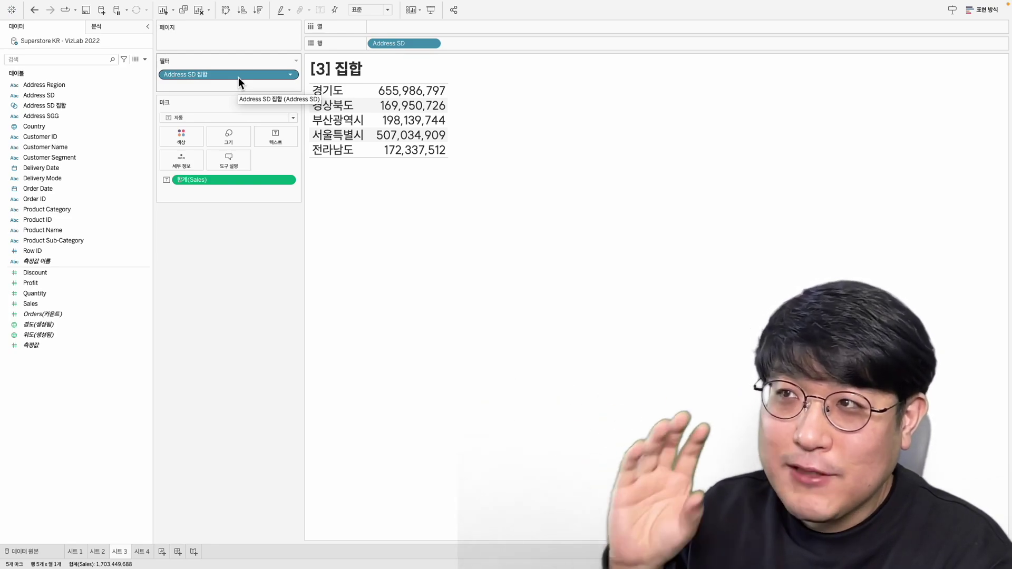
{"action": "left_click", "coordinate": [261, 9]}
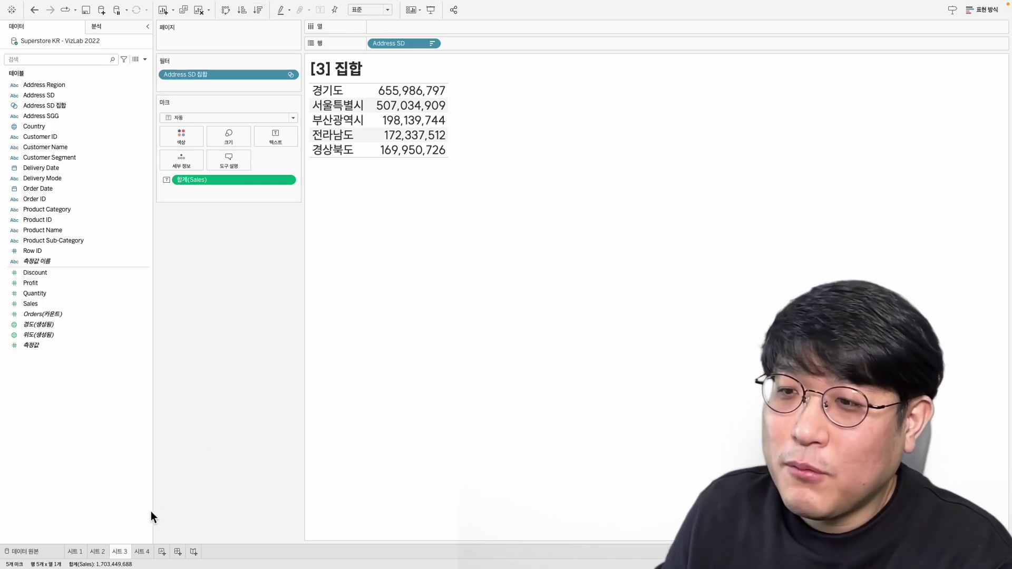
Compare the top-five tables on 시트 1, 시트 2 and 시트 3.
{"action": "left_click", "coordinate": [99, 552]}
{"action": "left_click", "coordinate": [75, 552]}
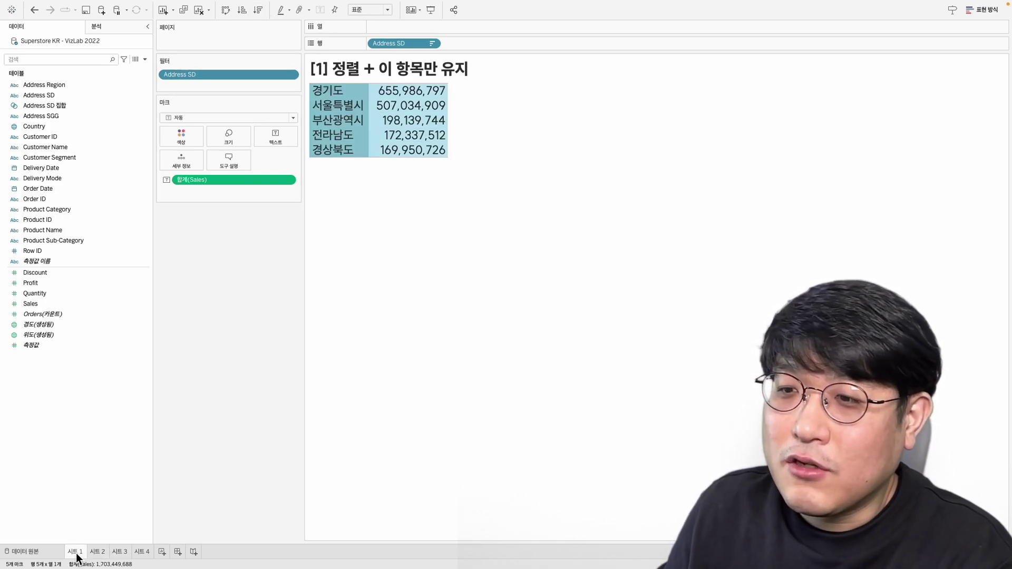
{"action": "left_click", "coordinate": [96, 553]}
{"action": "left_click", "coordinate": [121, 553]}
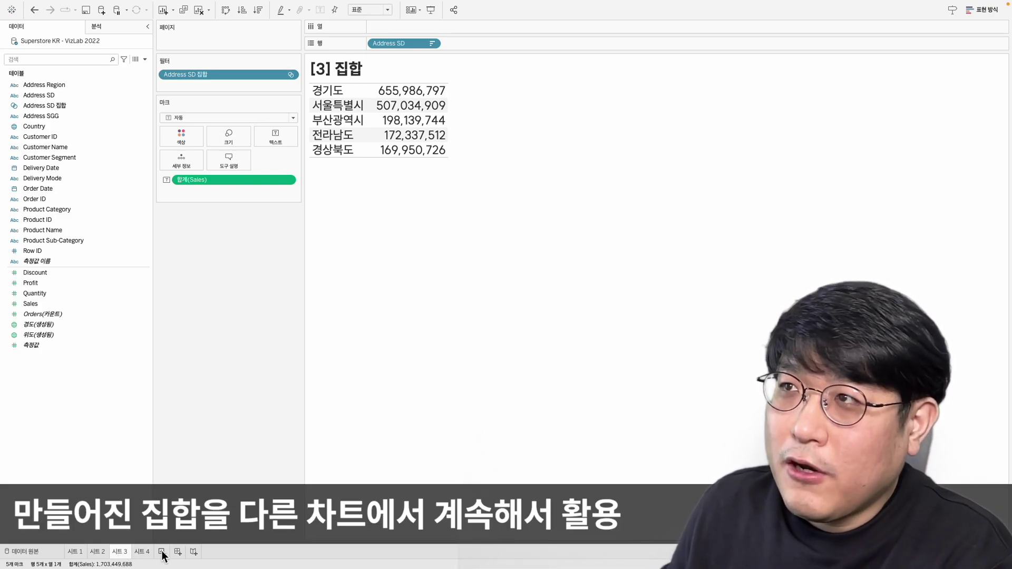
Add a new worksheet and build a pie chart of Sales split by the Address SD set.
{"action": "left_click", "coordinate": [162, 551]}
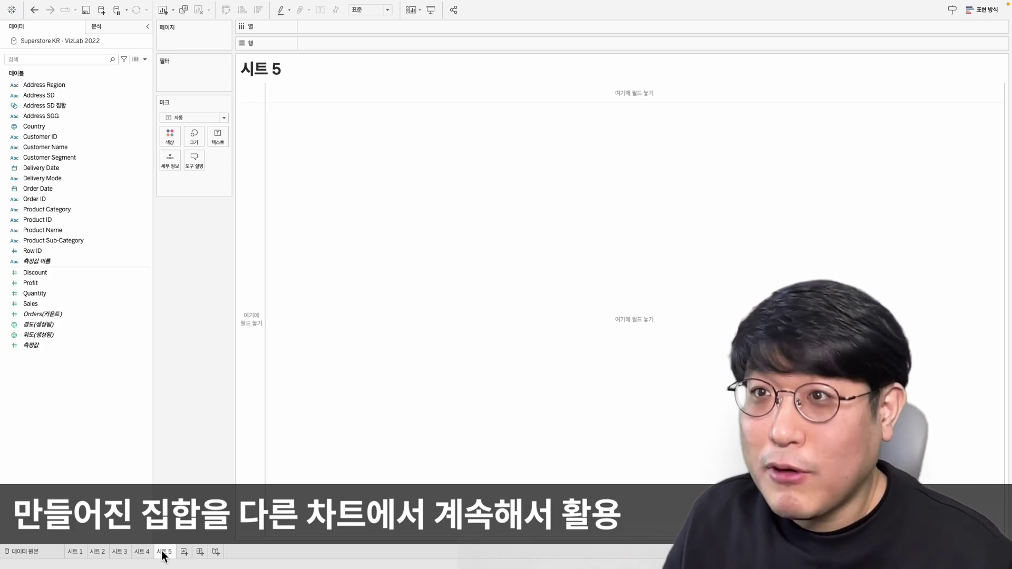
{"action": "left_click", "coordinate": [59, 304]}
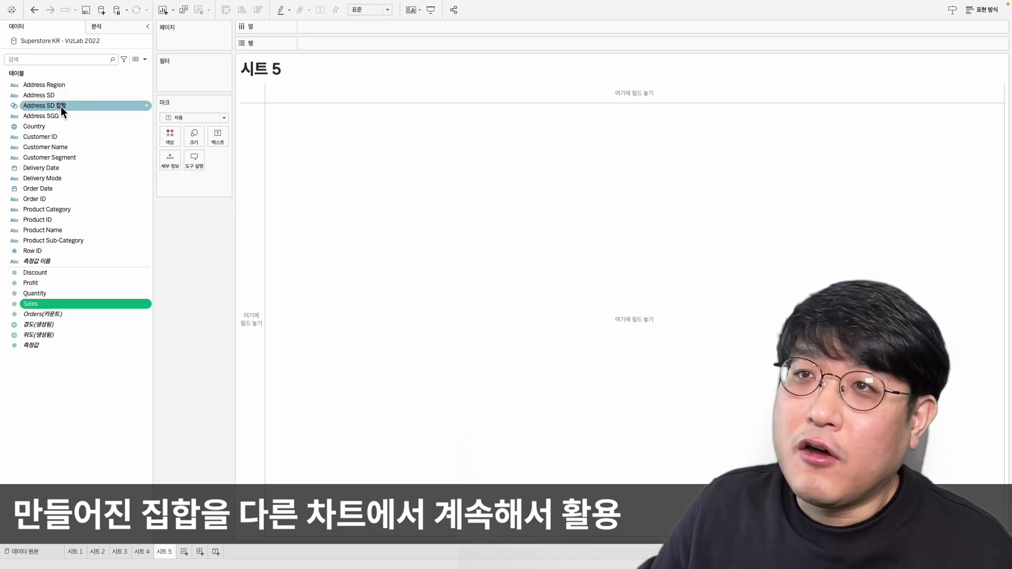
{"action": "left_click", "coordinate": [61, 107], "text": "ctrl"}
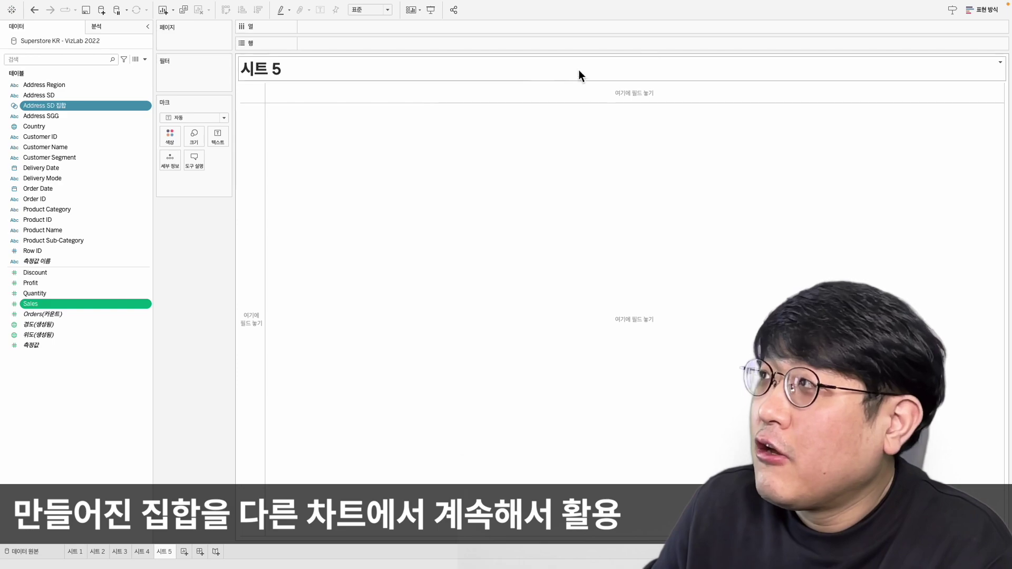
{"action": "left_click", "coordinate": [980, 14]}
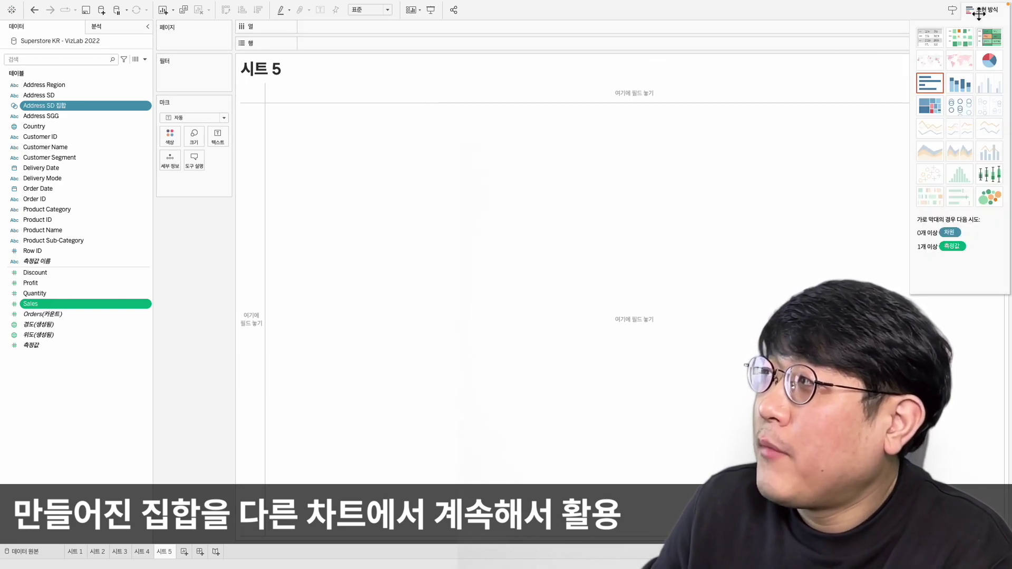
{"action": "left_click", "coordinate": [996, 68]}
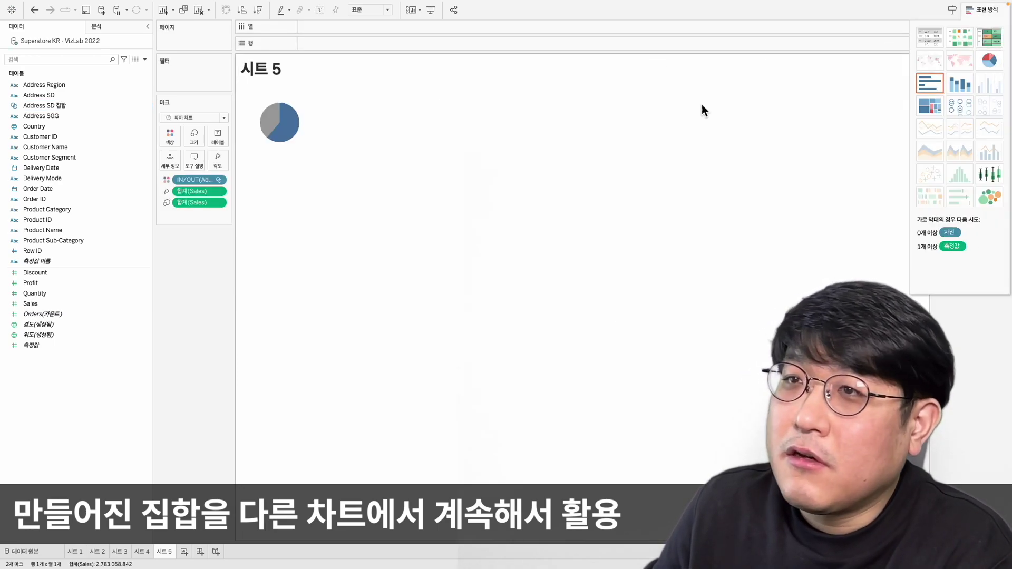
Label the pie slices with Sales as percent of total (구성 비율) and fit the chart to the entire view.
{"action": "left_click_drag", "start_coordinate": [68, 305], "coordinate": [218, 139]}
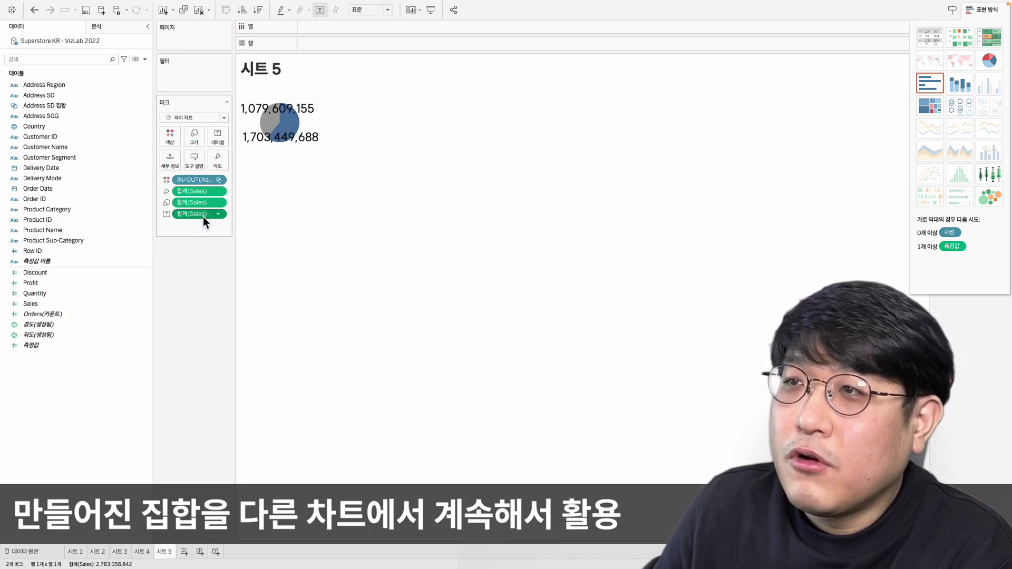
{"action": "right_click", "coordinate": [203, 217]}
{"action": "mouse_move", "coordinate": [240, 365]}
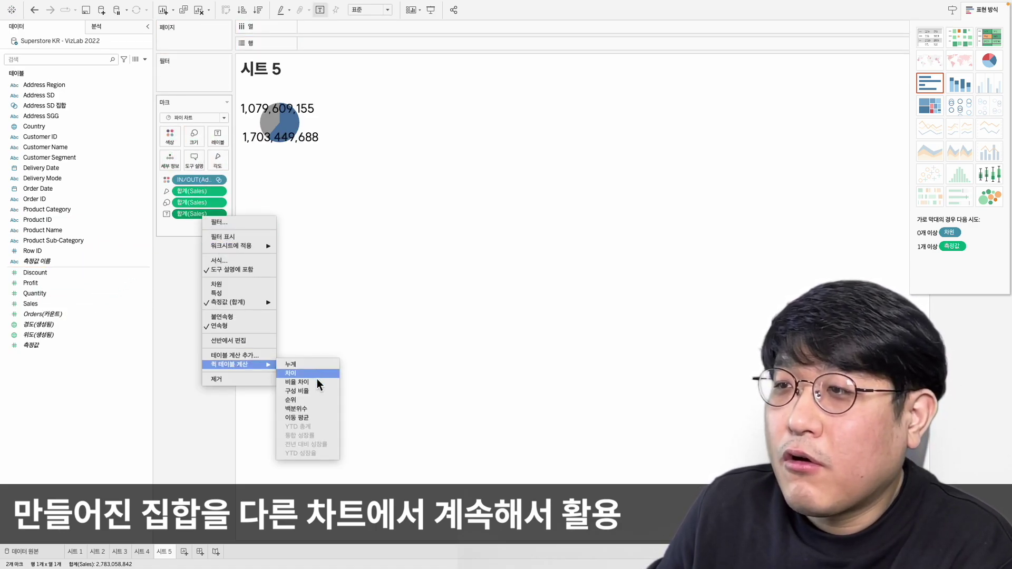
{"action": "left_click", "coordinate": [306, 391]}
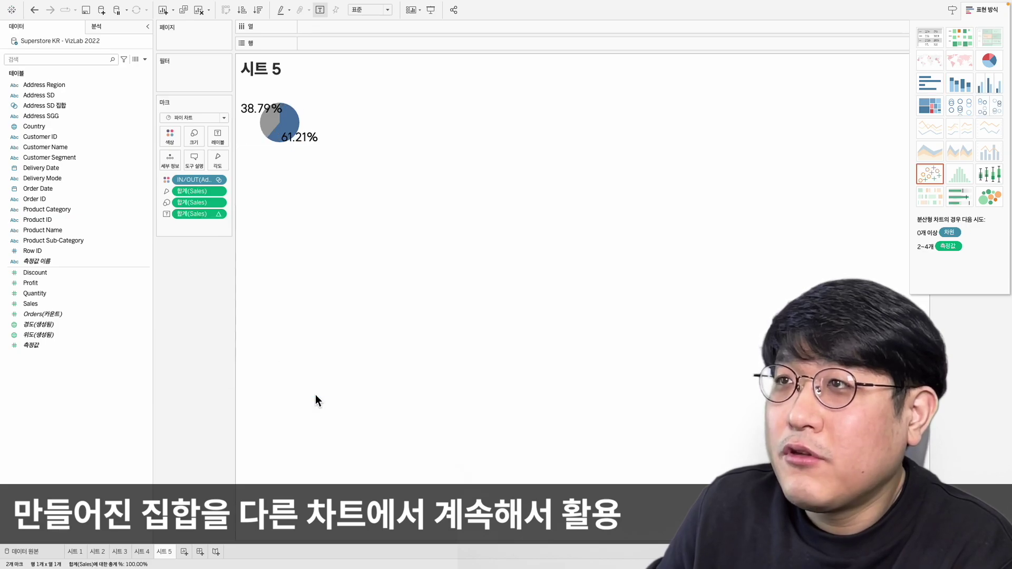
{"action": "left_click", "coordinate": [376, 10]}
{"action": "left_click", "coordinate": [371, 44]}
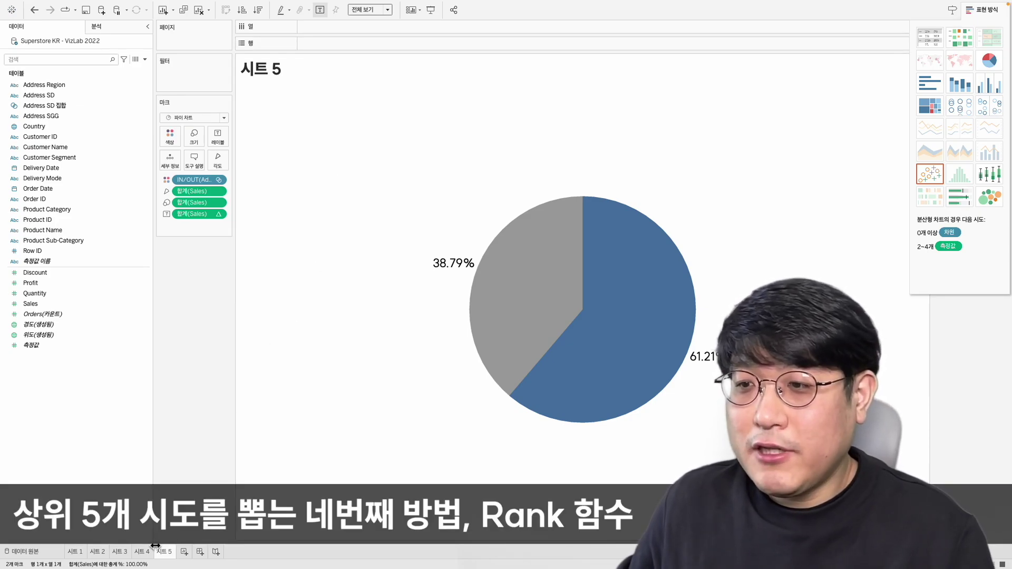
On 시트 4, add Sales to the rows as a rank (순위) quick table calculation and make it discrete.
{"action": "left_click", "coordinate": [140, 551]}
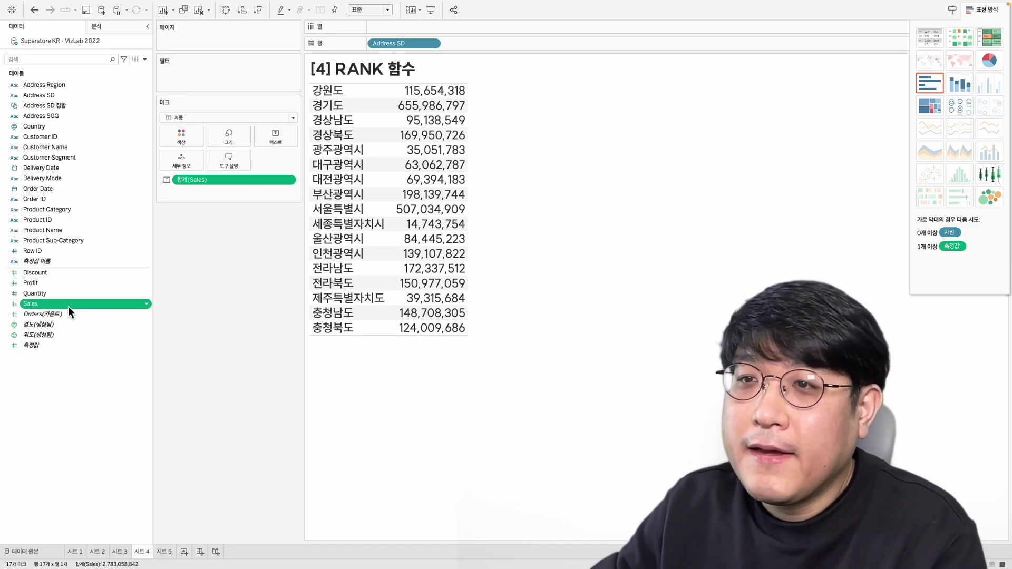
{"action": "left_click_drag", "start_coordinate": [36, 304], "coordinate": [490, 44]}
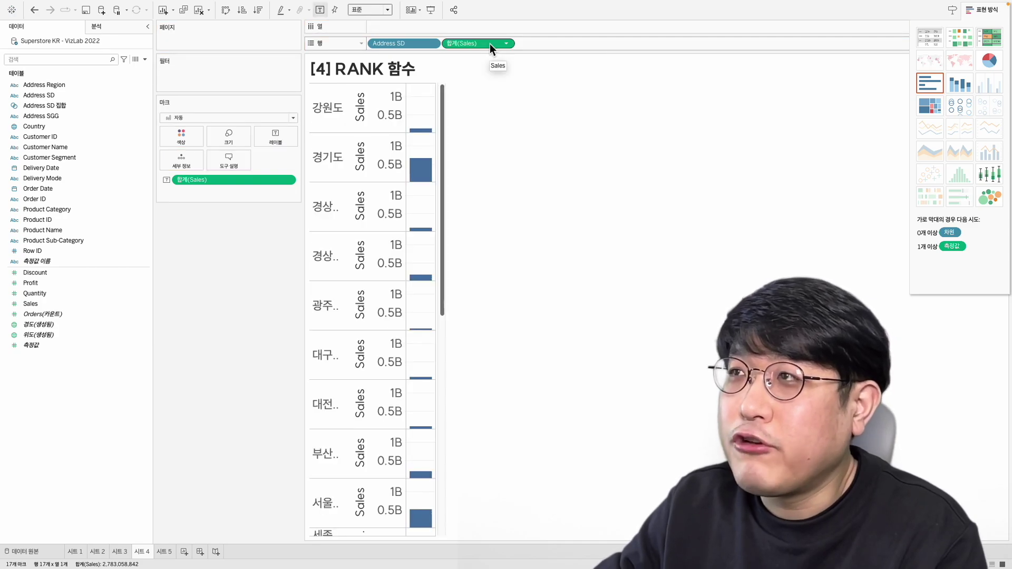
{"action": "right_click", "coordinate": [490, 43]}
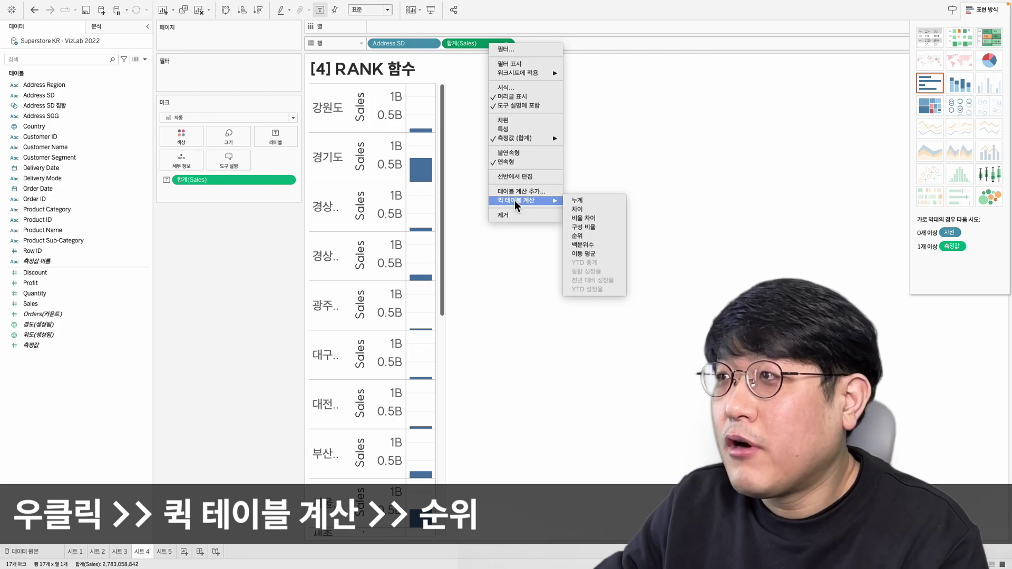
{"action": "left_click", "coordinate": [605, 237]}
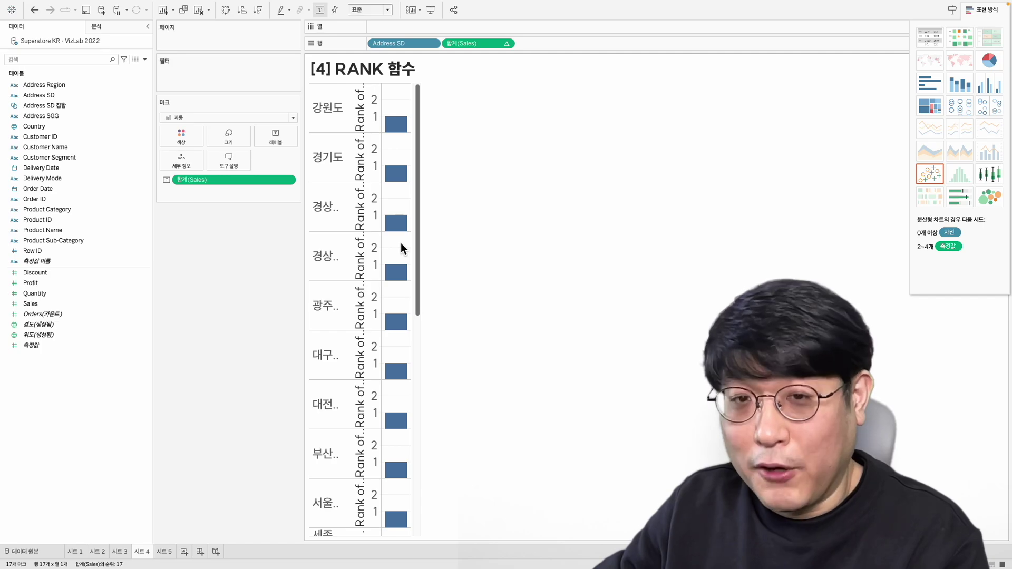
{"action": "right_click", "coordinate": [482, 44]}
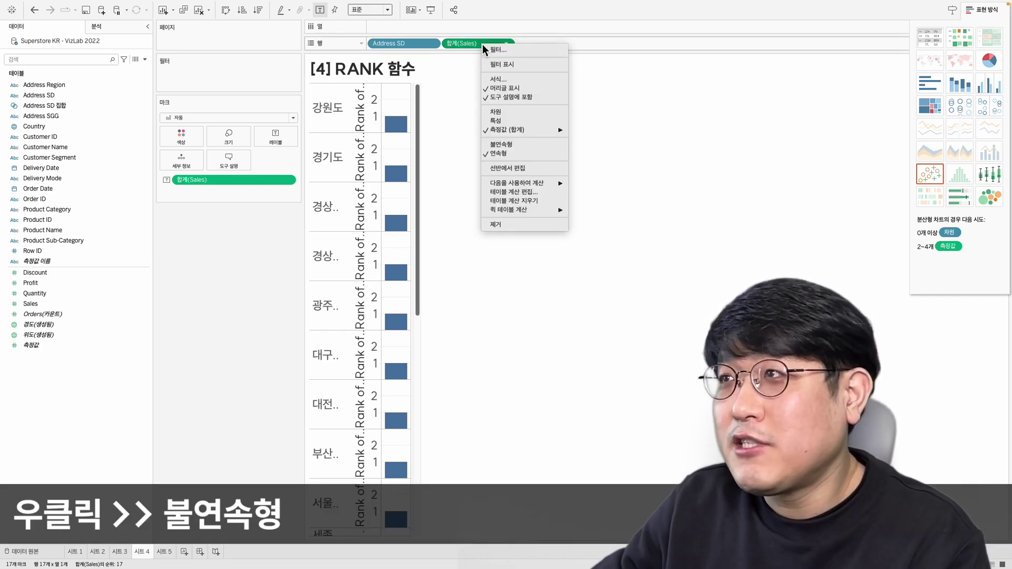
{"action": "left_click", "coordinate": [524, 147]}
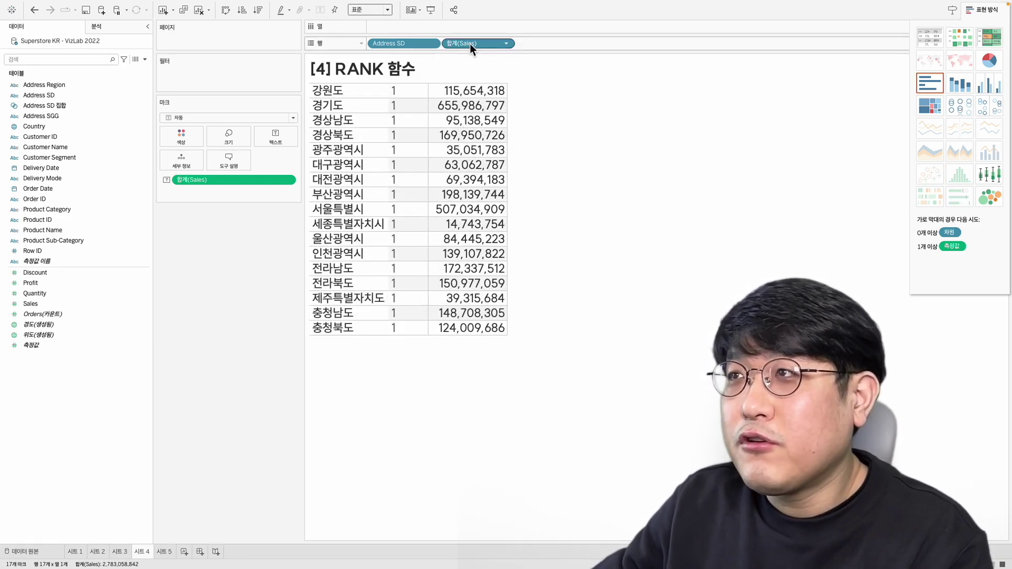
Place the Sales rank ahead of Address SD in the rows and compute it using 테이블(아래로).
{"action": "left_click_drag", "start_coordinate": [471, 43], "coordinate": [374, 43]}
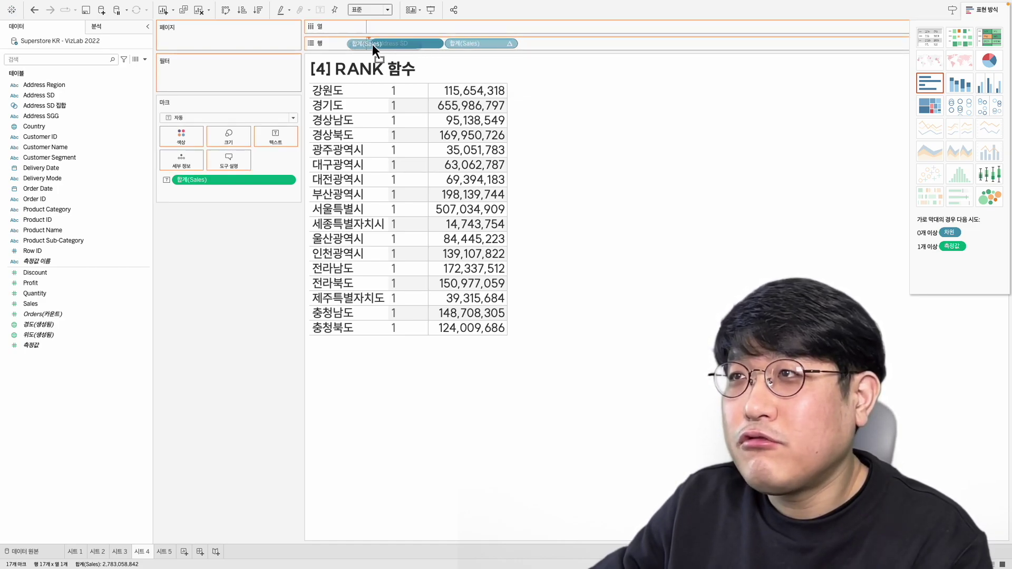
{"action": "left_click_drag", "start_coordinate": [373, 43], "coordinate": [372, 44]}
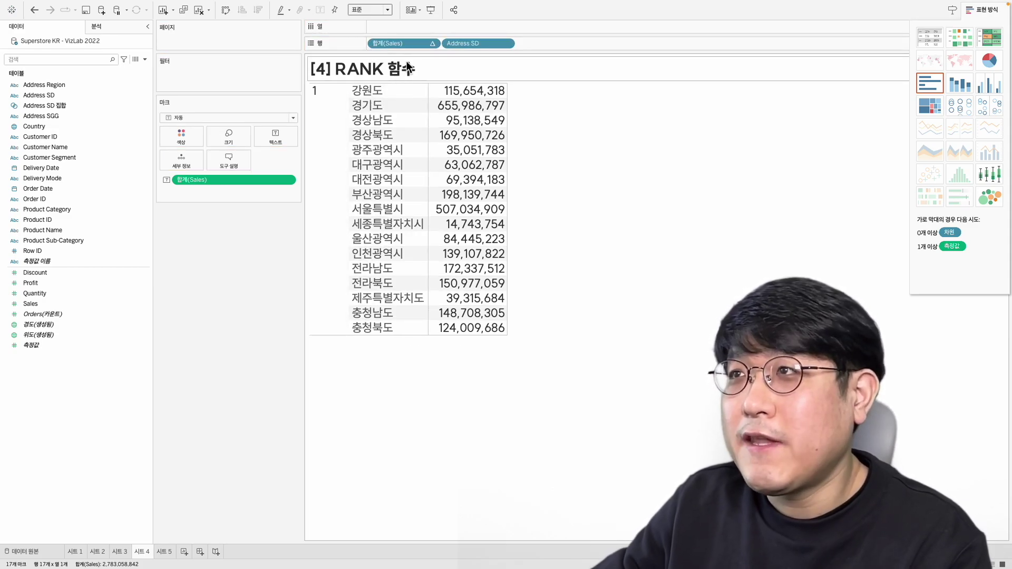
{"action": "right_click", "coordinate": [406, 45]}
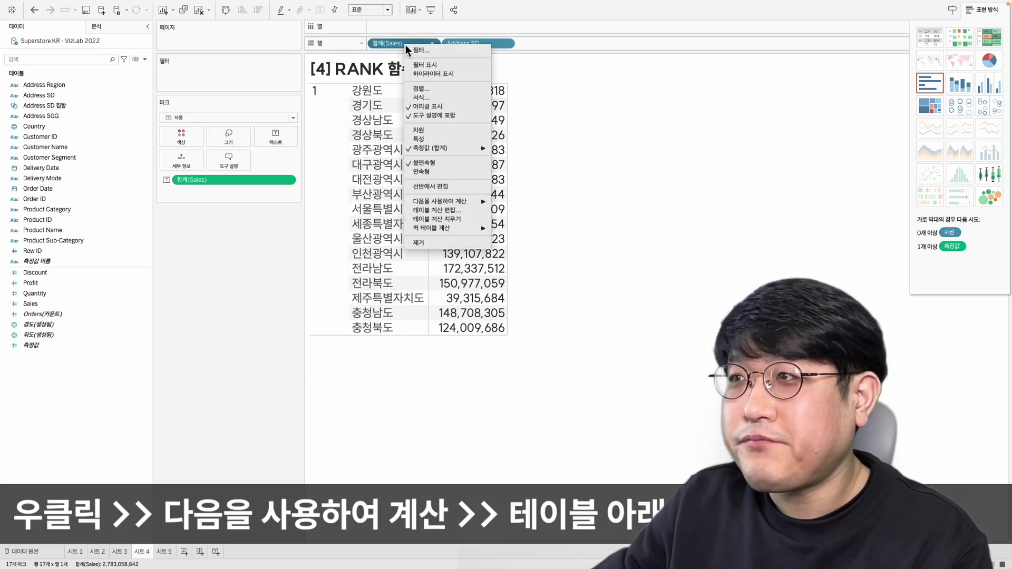
{"action": "mouse_move", "coordinate": [442, 201]}
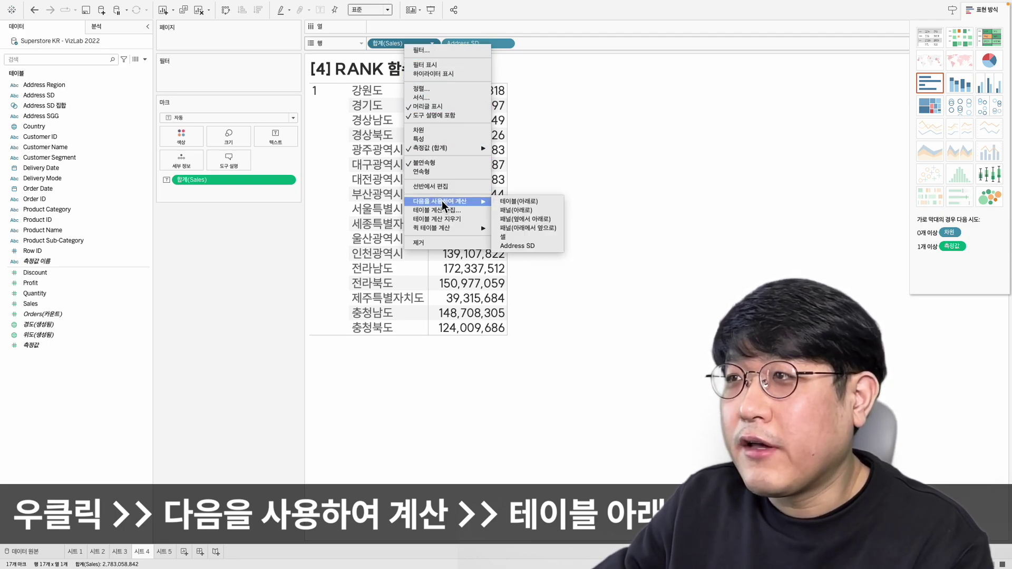
{"action": "left_click", "coordinate": [533, 203]}
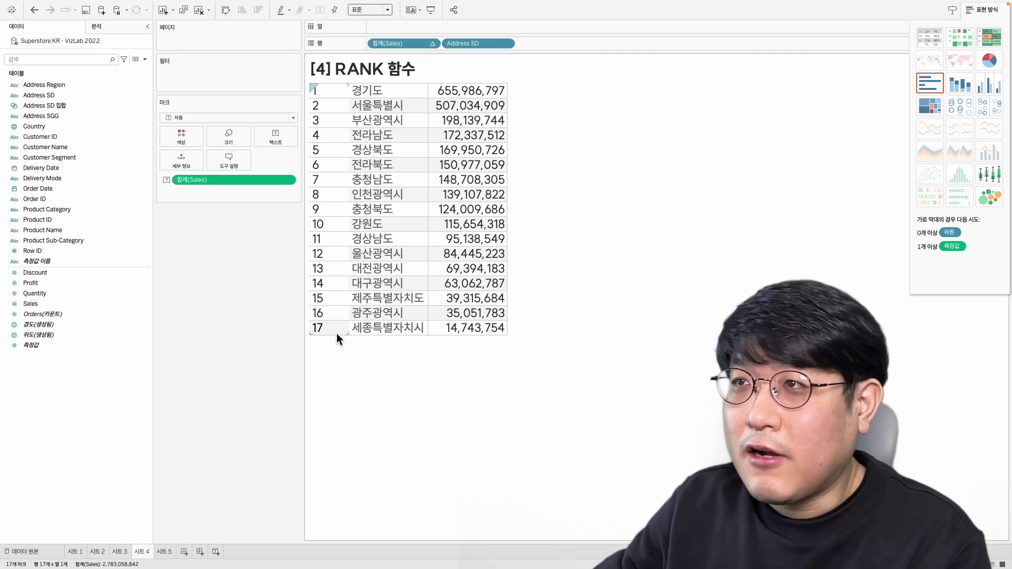
{"action": "left_click", "coordinate": [984, 11]}
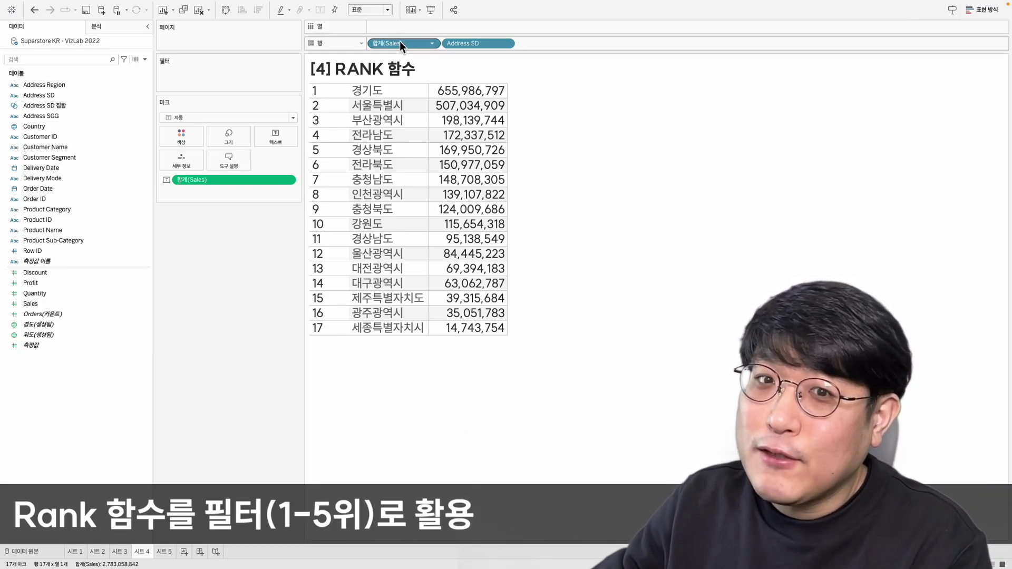
Show a filter for the Sales rank and keep only ranks 1 through 5.
{"action": "right_click", "coordinate": [399, 44]}
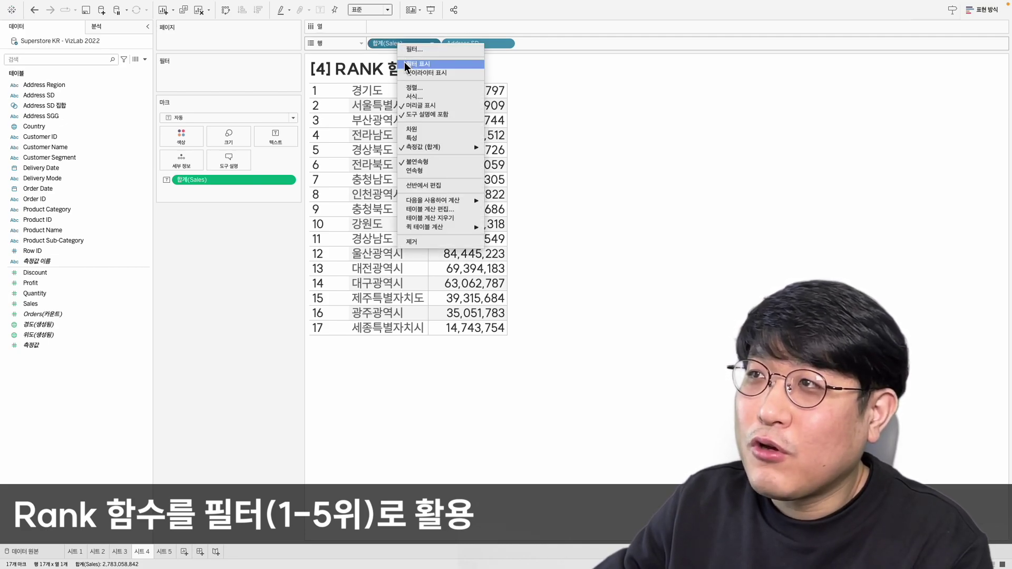
{"action": "left_click", "coordinate": [405, 63]}
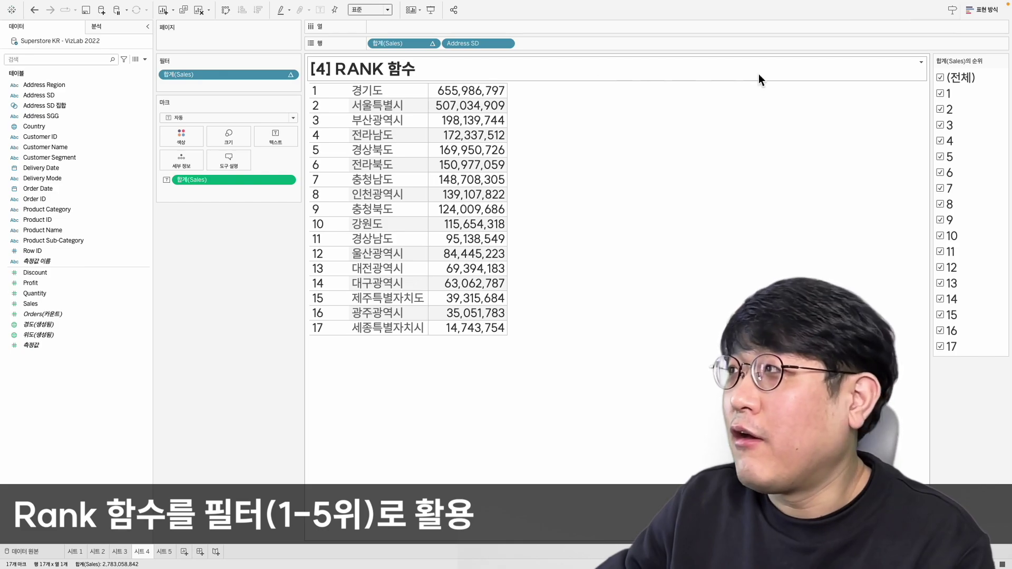
{"action": "left_click", "coordinate": [941, 78]}
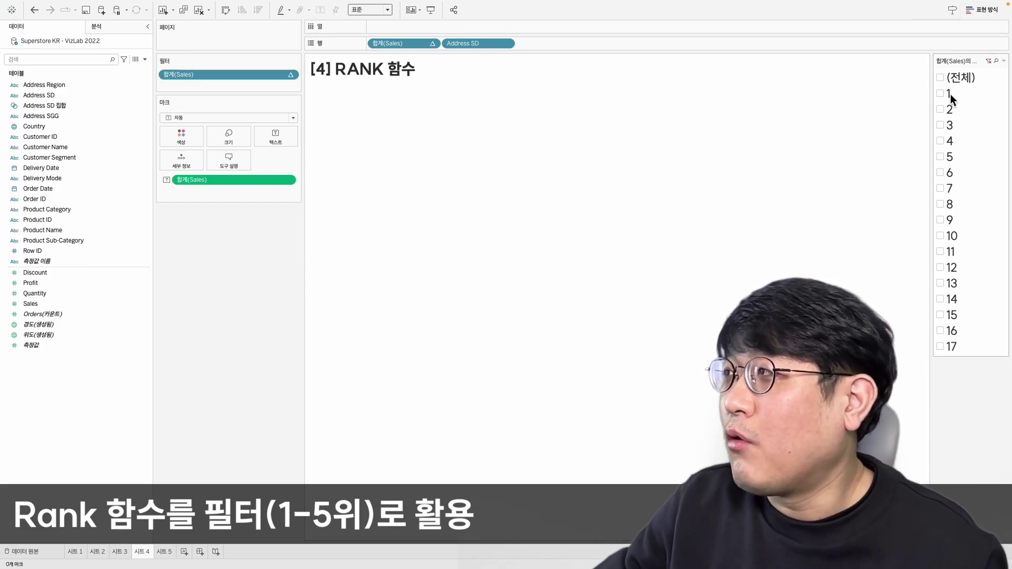
{"action": "left_click_drag", "start_coordinate": [952, 98], "coordinate": [954, 165]}
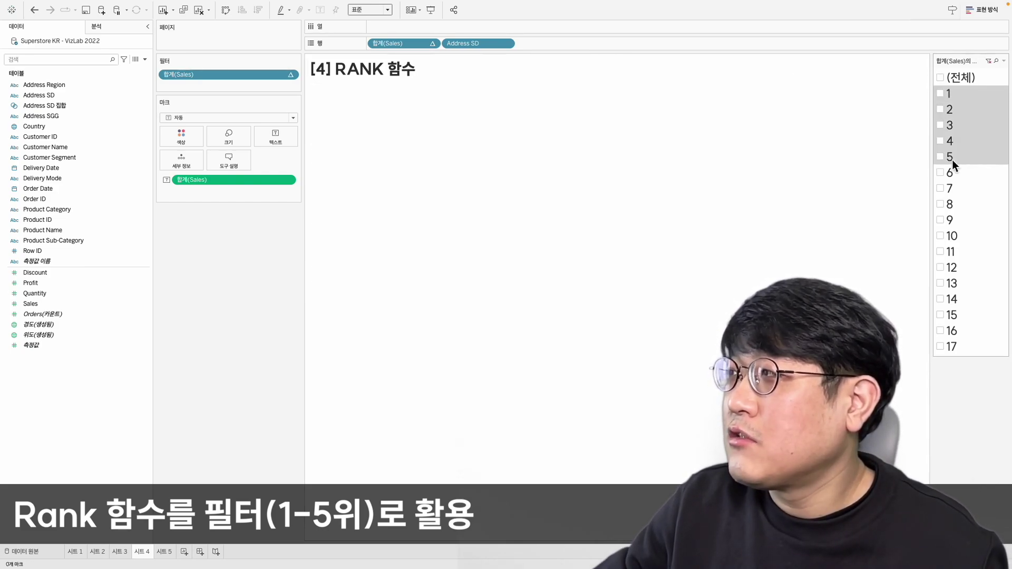
{"action": "left_click", "coordinate": [946, 142]}
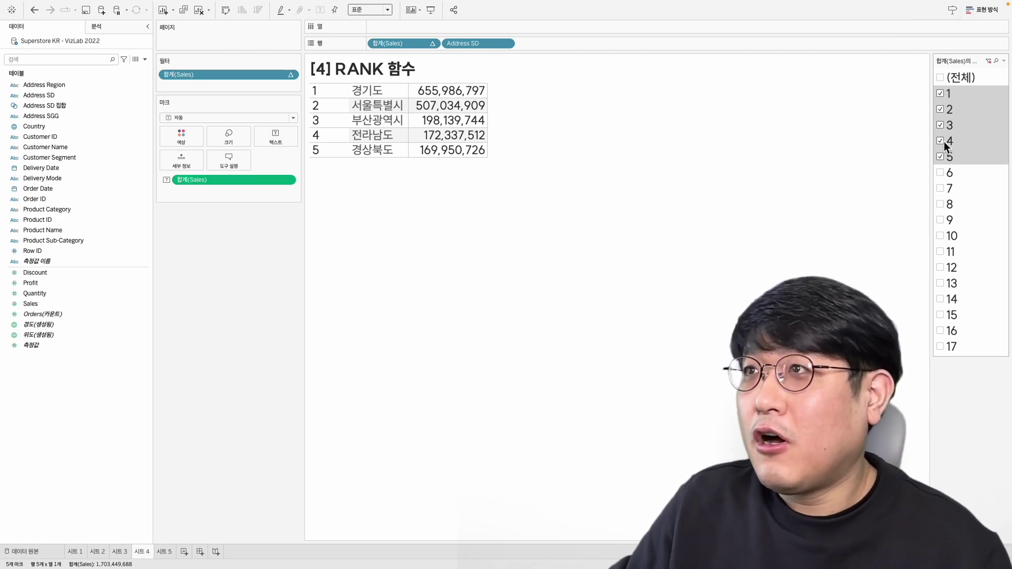
Remove the Sales rank filter and add Address SGG to the rows after Address SD.
{"action": "left_click_drag", "start_coordinate": [230, 79], "coordinate": [201, 306]}
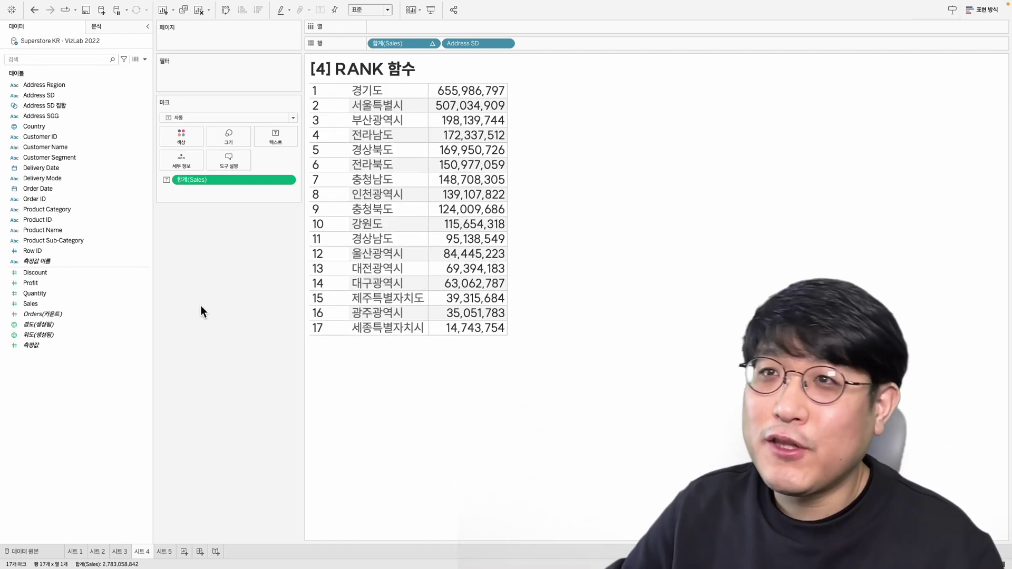
{"action": "mouse_move", "coordinate": [63, 116]}
{"action": "left_mouse_down"}
{"action": "mouse_move", "coordinate": [590, 68]}
{"action": "mouse_move", "coordinate": [606, 43]}
{"action": "left_mouse_up"}
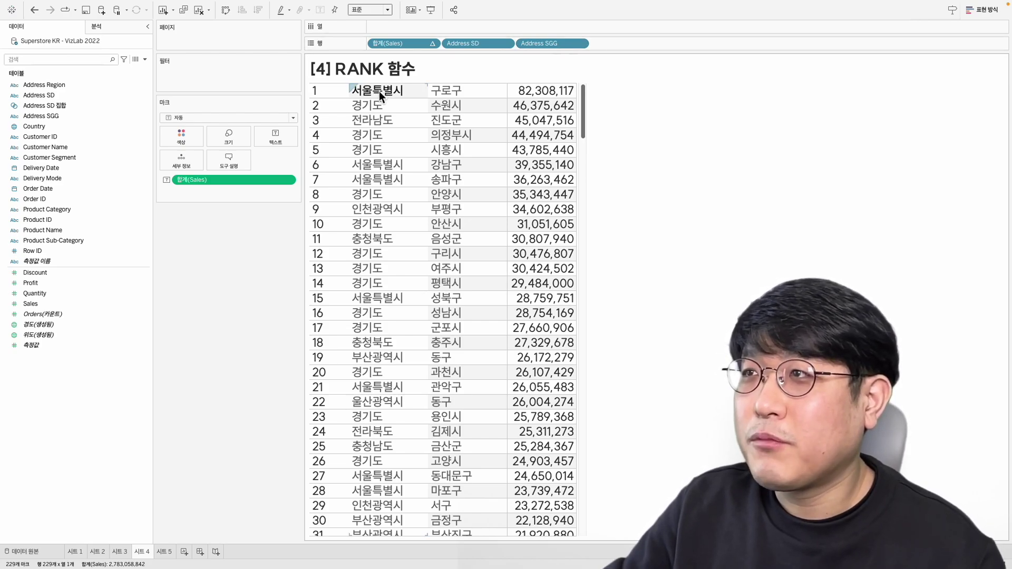
{"action": "mouse_move", "coordinate": [515, 226]}
{"action": "scroll", "coordinate": [515, 226], "scroll_direction": "down", "scroll_amount": 20}
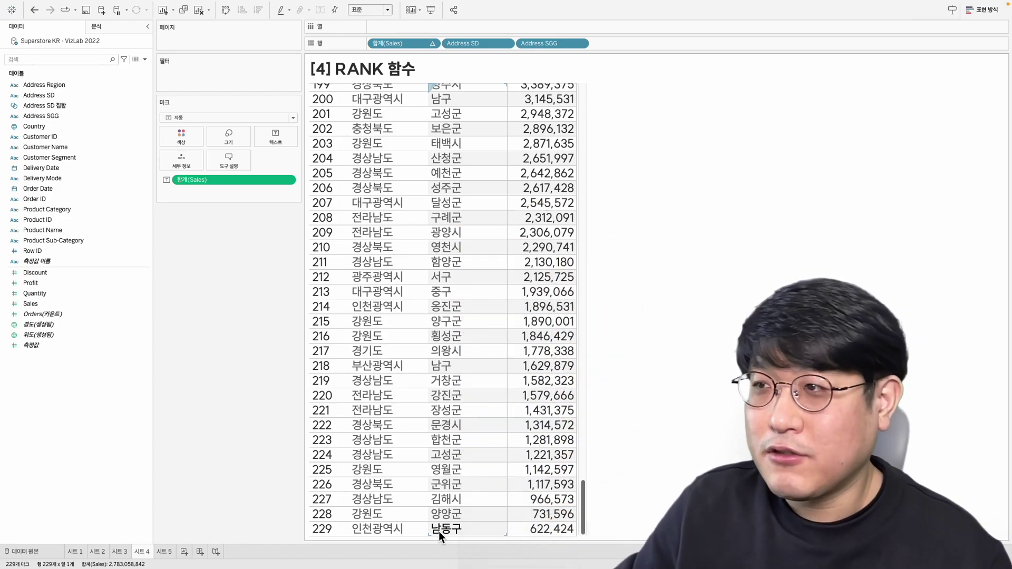
{"action": "scroll", "coordinate": [498, 289], "scroll_direction": "up", "scroll_amount": 20}
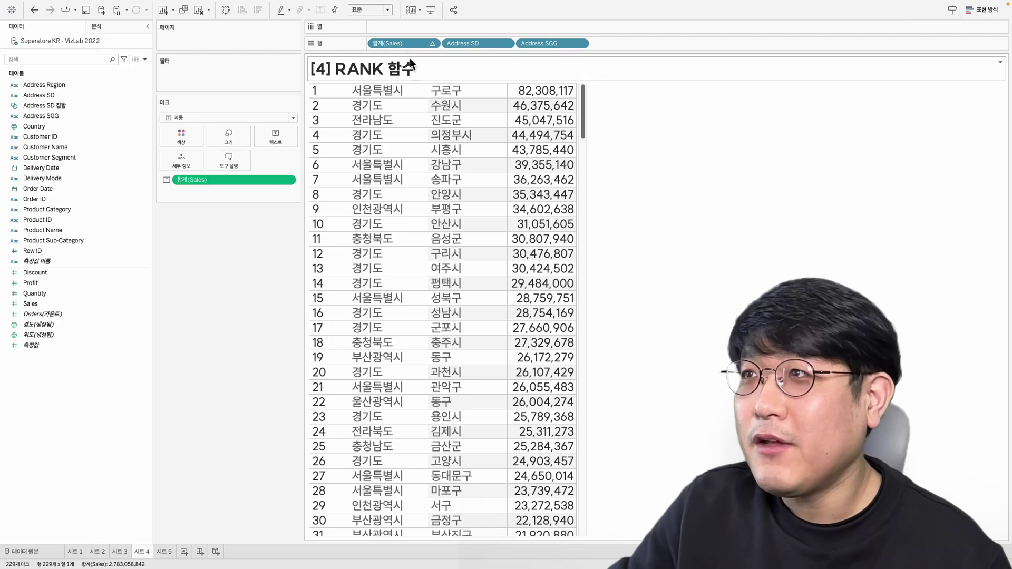
Move the Sales rank after Address SGG and compute it by specific dimensions (특정 차원) with Address SD excluded and Address SGG kept.
{"action": "left_click_drag", "start_coordinate": [395, 44], "coordinate": [619, 42]}
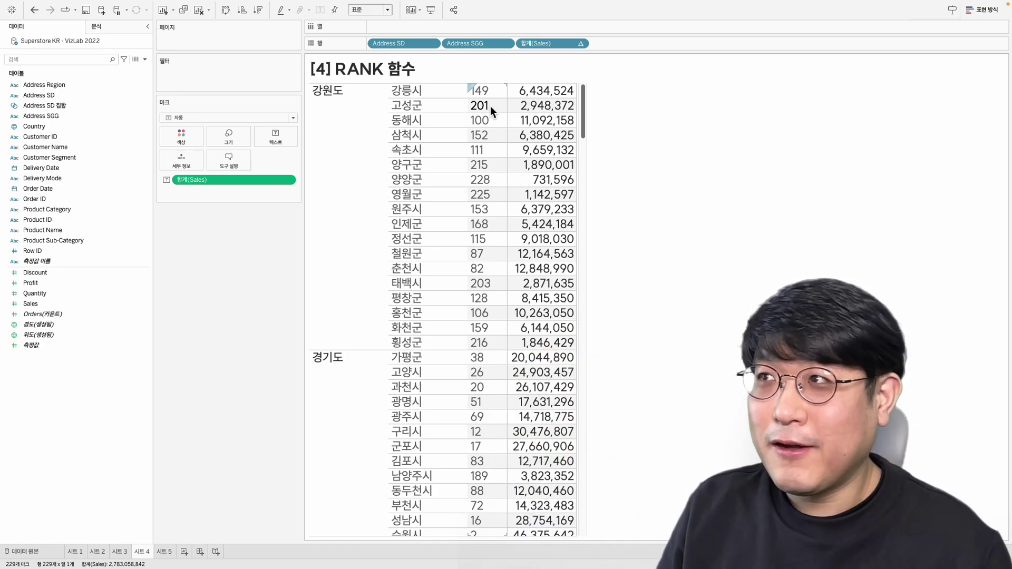
{"action": "right_click", "coordinate": [548, 42]}
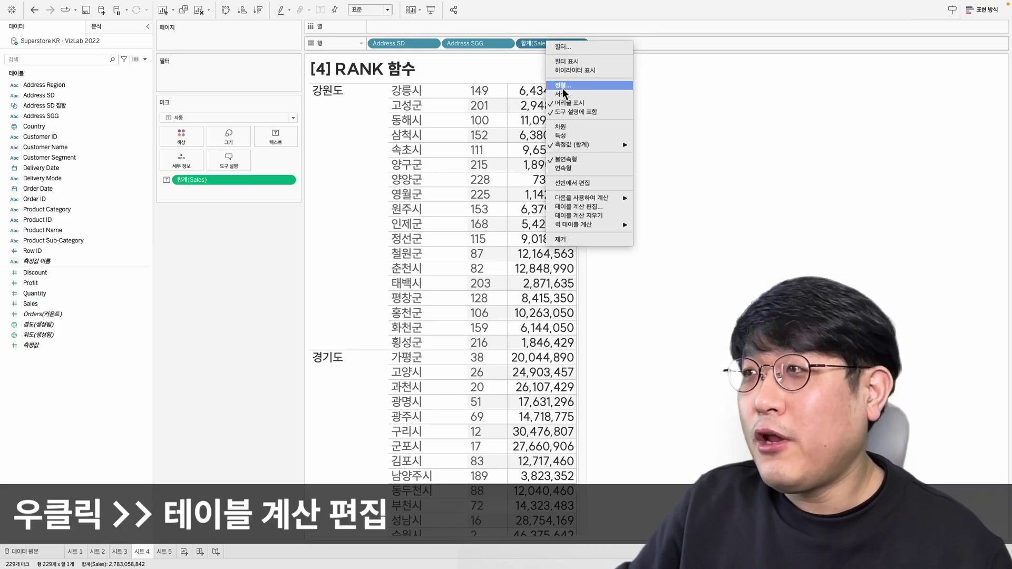
{"action": "left_click", "coordinate": [600, 208]}
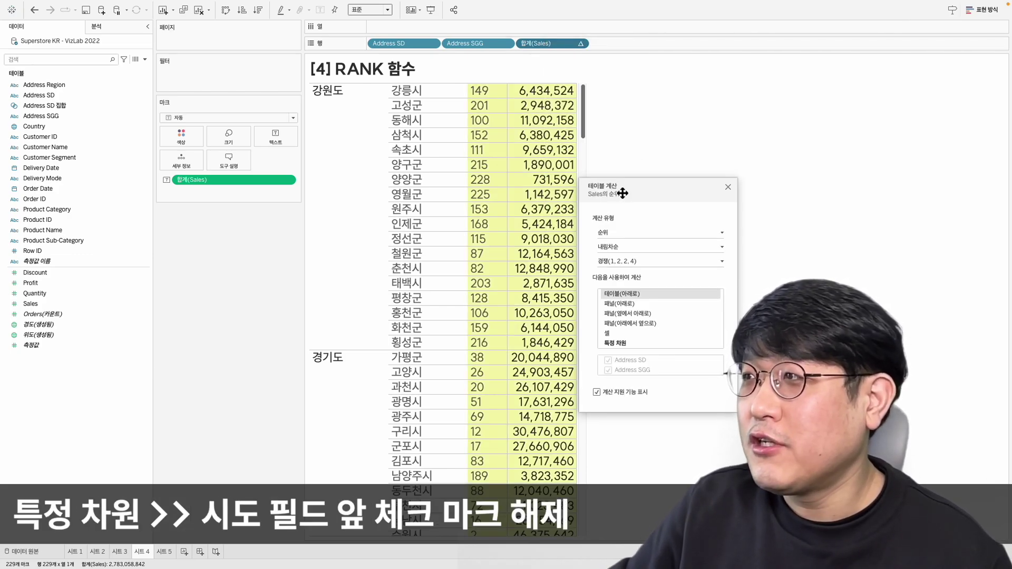
{"action": "left_click_drag", "start_coordinate": [650, 185], "coordinate": [683, 66]}
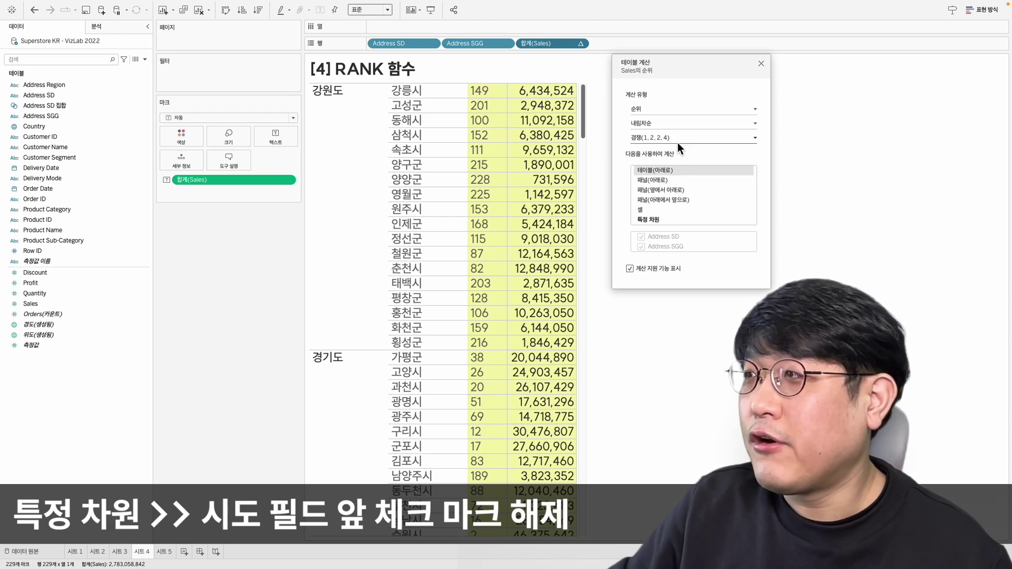
{"action": "left_click", "coordinate": [652, 219]}
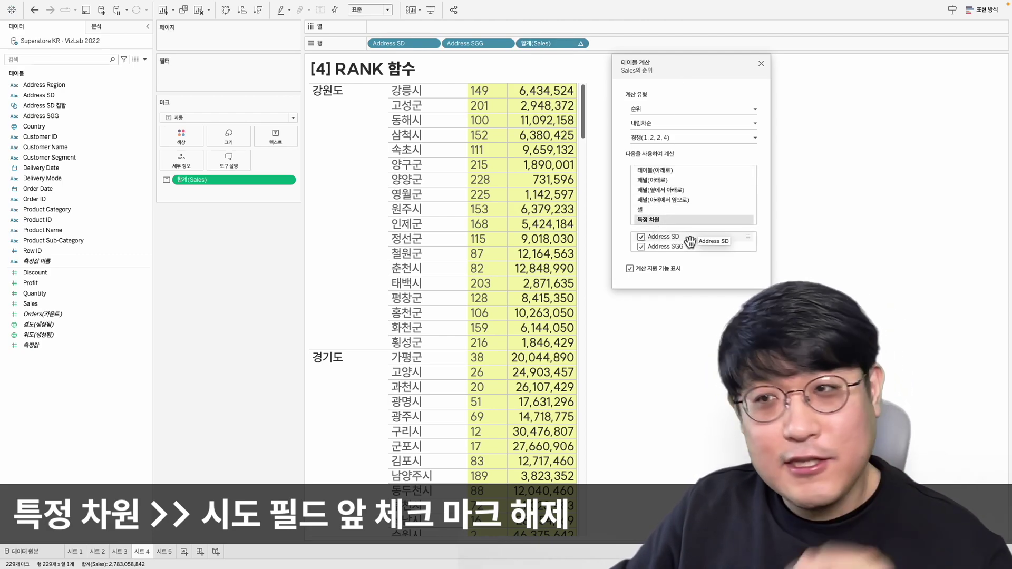
{"action": "left_click", "coordinate": [642, 237]}
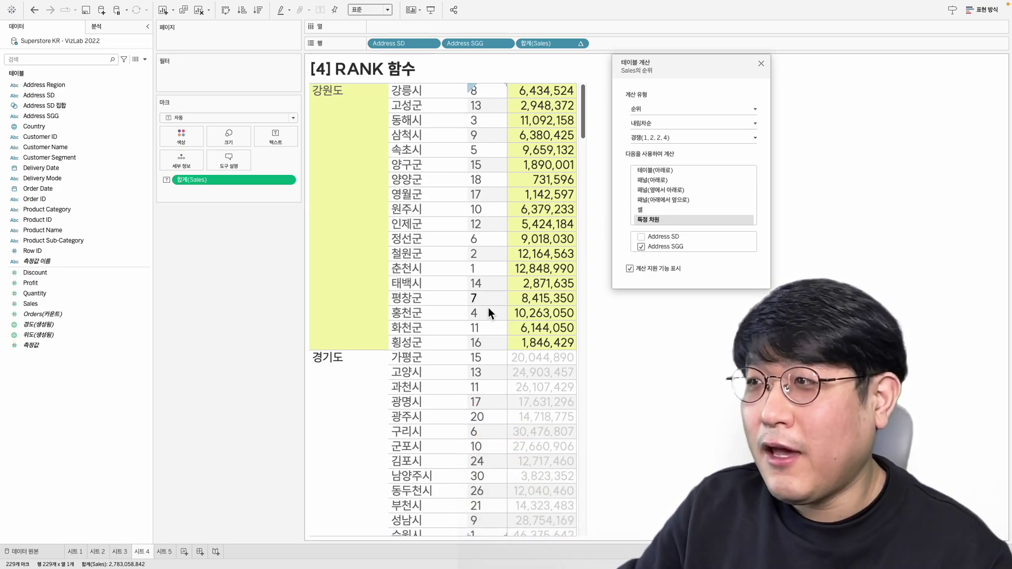
{"action": "left_click", "coordinate": [762, 64]}
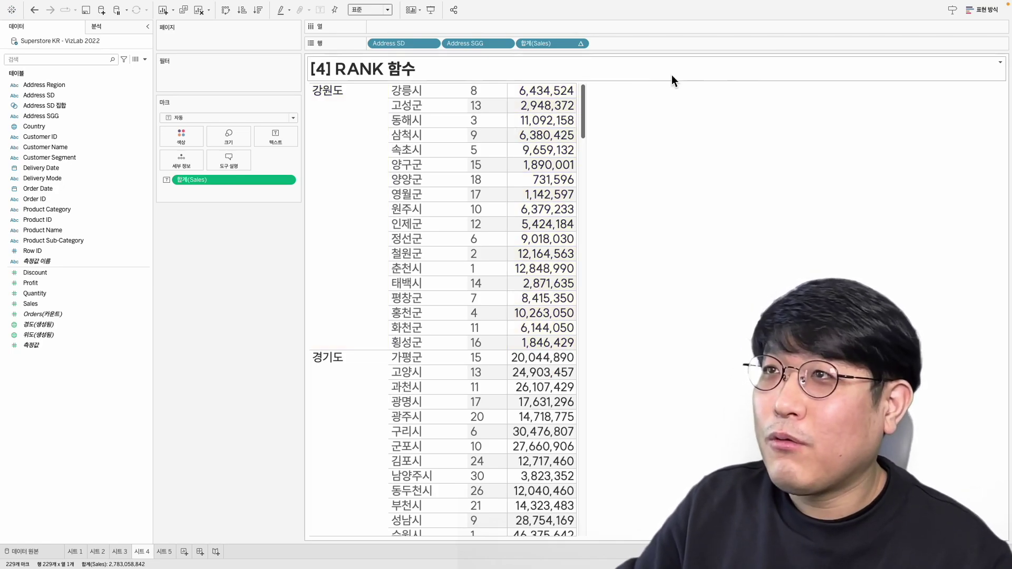
Sort the Address SGG rows by descending Sales within each province.
{"action": "left_click", "coordinate": [257, 10]}
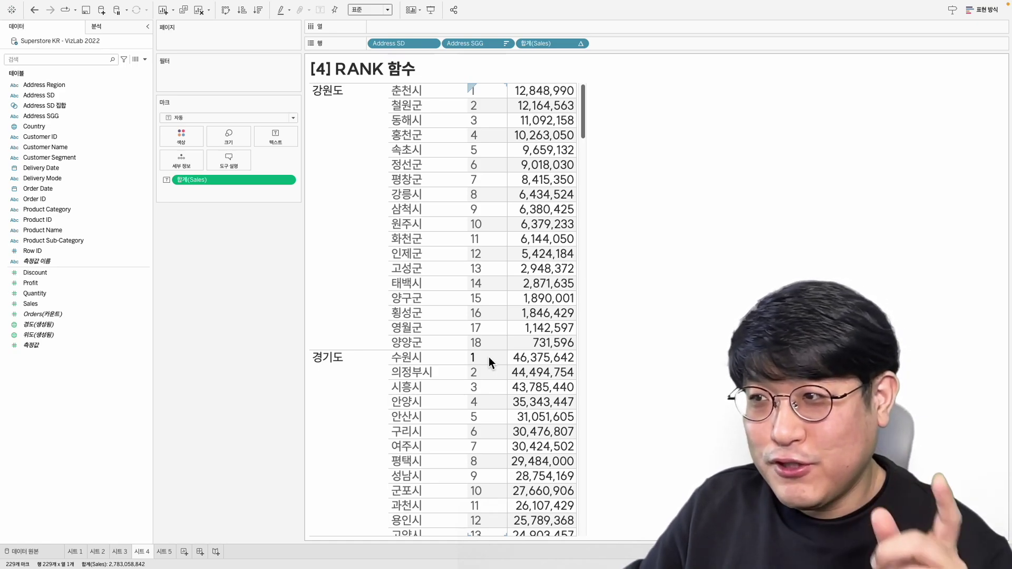
{"action": "scroll", "coordinate": [489, 357], "scroll_direction": "down", "scroll_amount": 10}
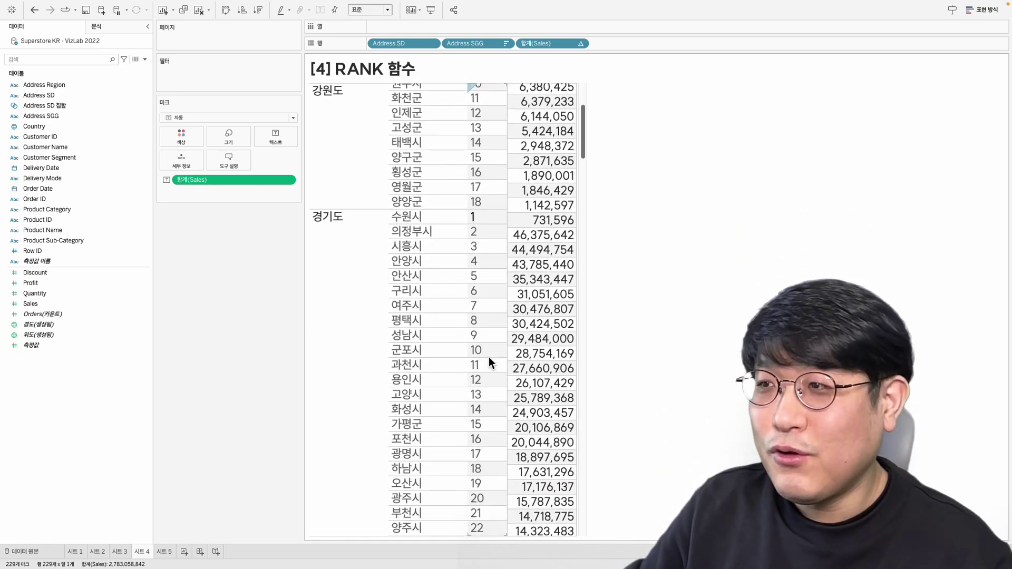
{"action": "scroll", "coordinate": [489, 357], "scroll_direction": "down", "scroll_amount": 2}
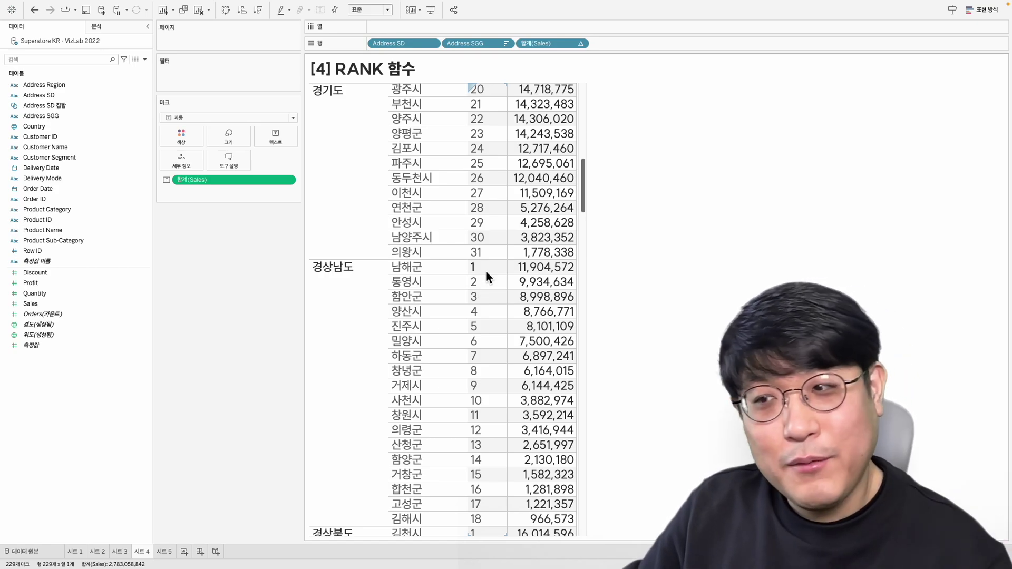
{"action": "scroll", "coordinate": [486, 271], "scroll_direction": "down", "scroll_amount": 8}
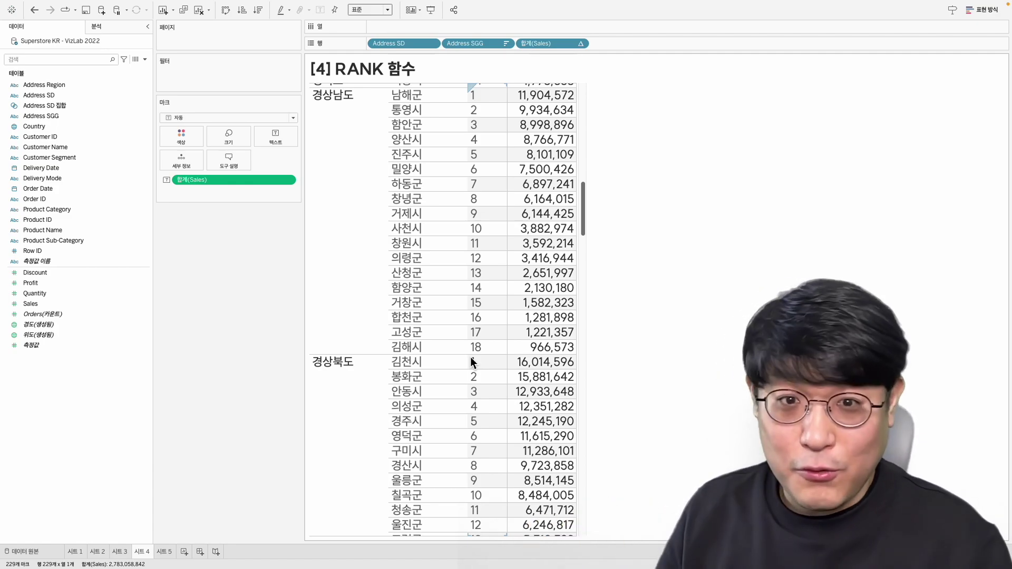
Filter the table by Sales rank to keep only ranks 1 through 5 within each province.
{"action": "right_click", "coordinate": [552, 47]}
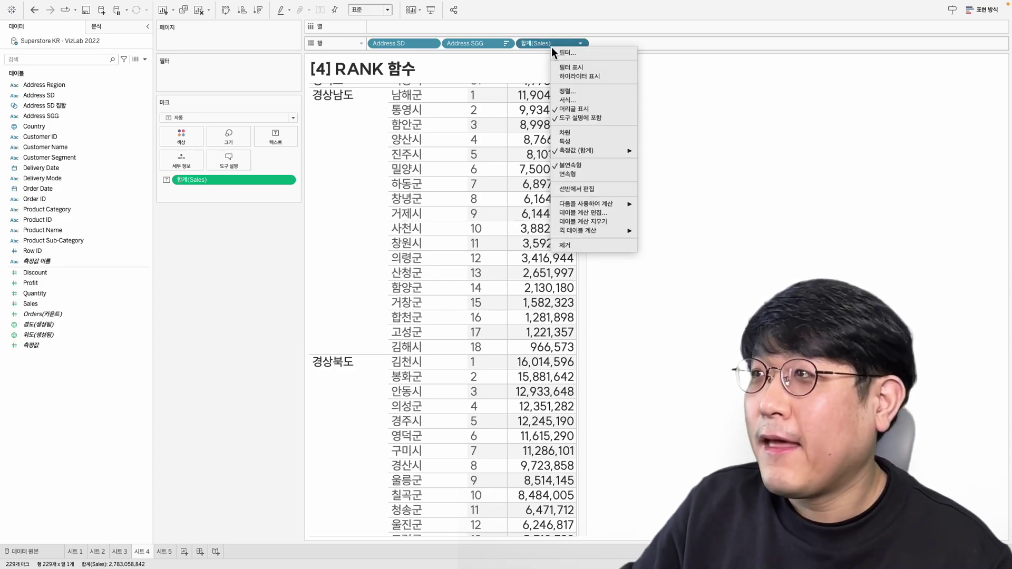
{"action": "left_click", "coordinate": [561, 67]}
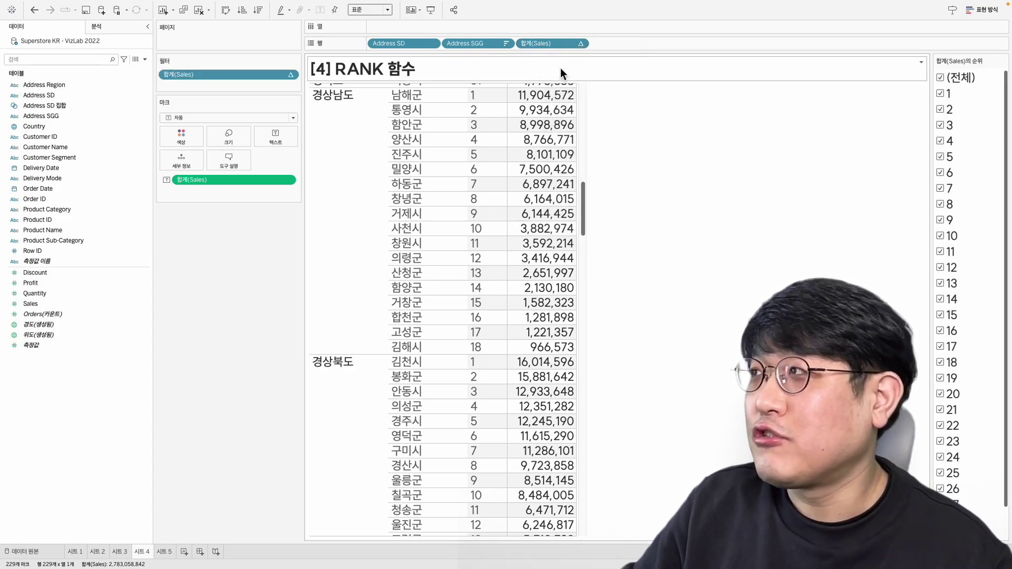
{"action": "left_click", "coordinate": [941, 78]}
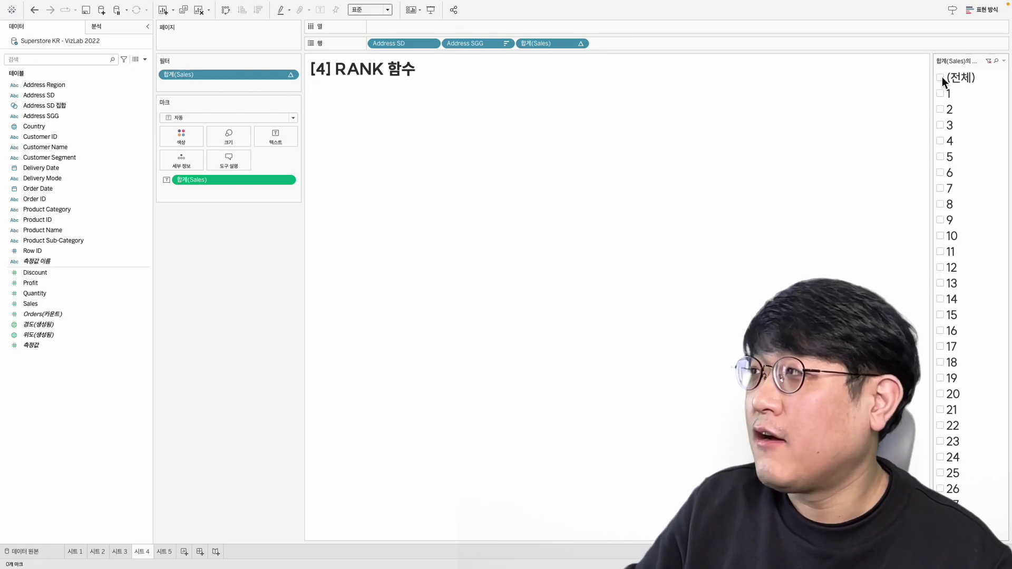
{"action": "left_click_drag", "start_coordinate": [954, 93], "coordinate": [941, 156]}
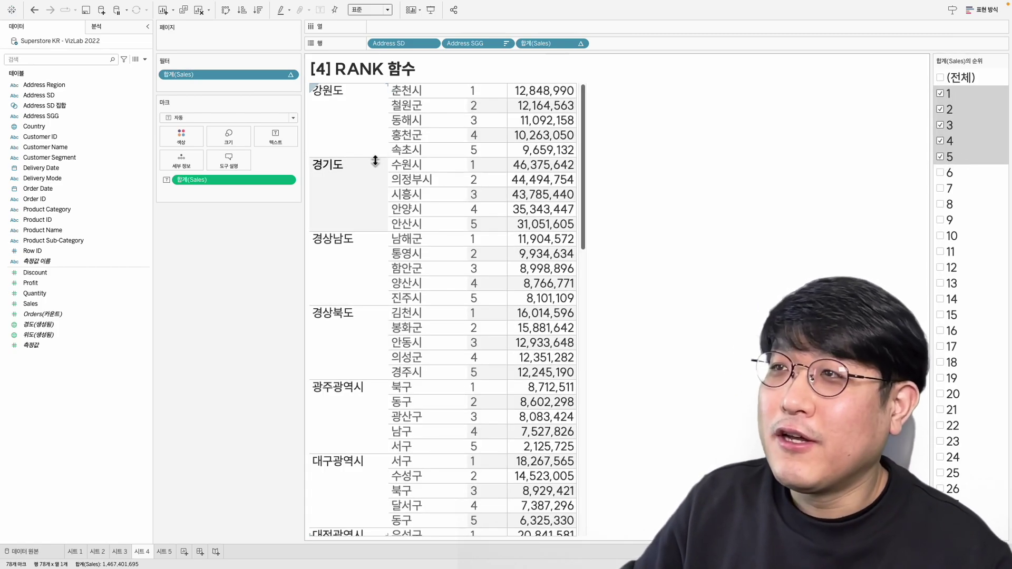